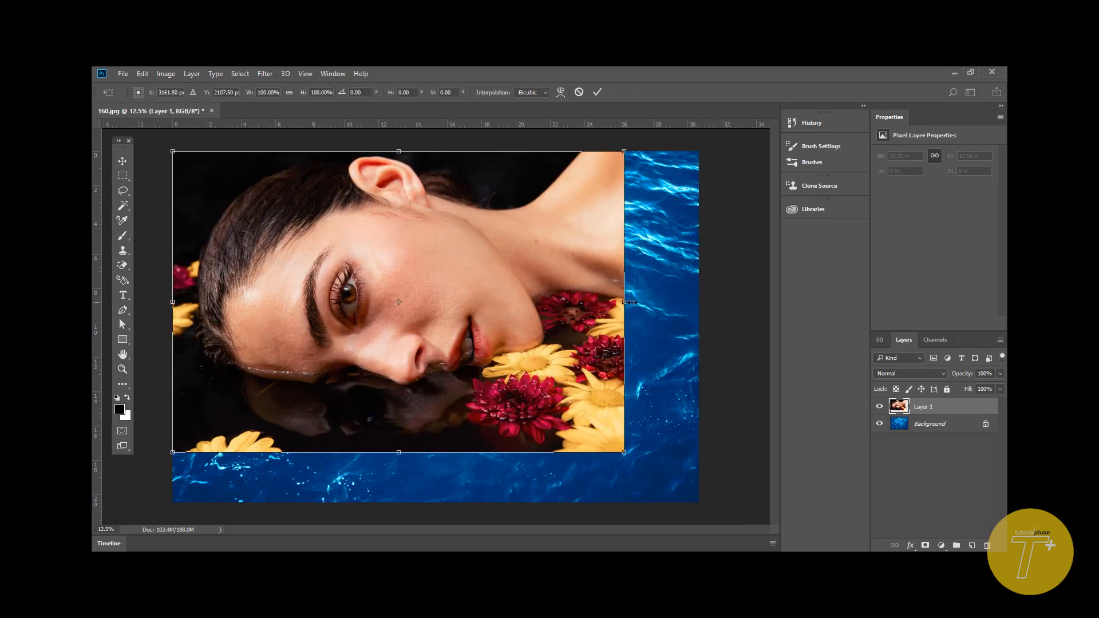
- Position and stretch the portrait layer to cover the whole canvas, scaling its height to about 116.5%
{"action": "left_click_drag", "start_coordinate": [625, 301], "coordinate": [703, 308]}
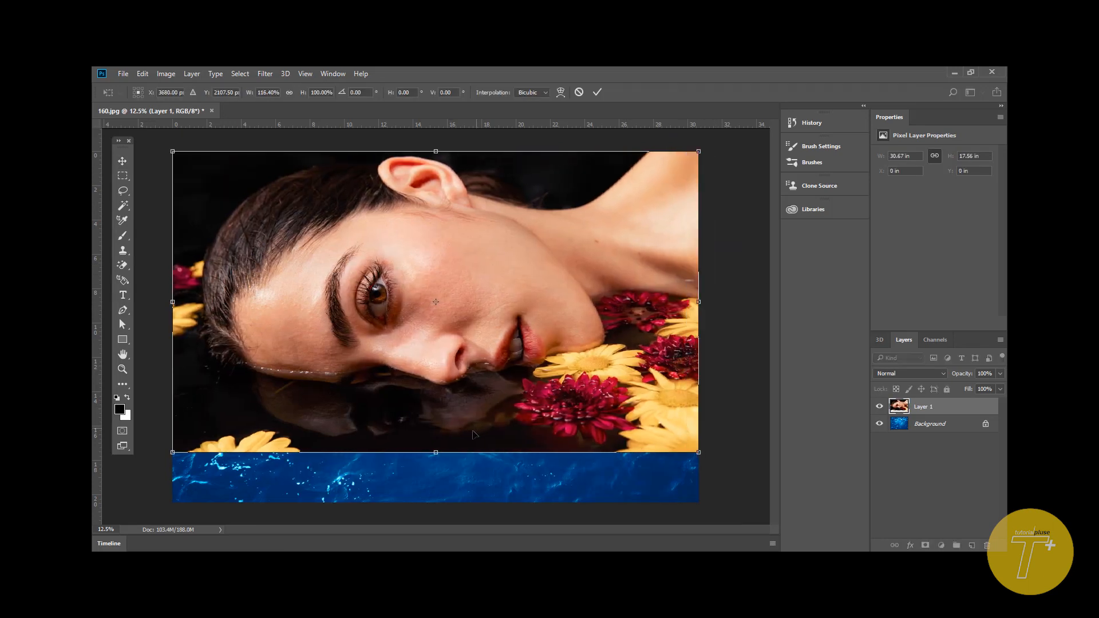
{"action": "left_click_drag", "start_coordinate": [435, 452], "coordinate": [430, 506]}
{"action": "key", "text": "Return"}
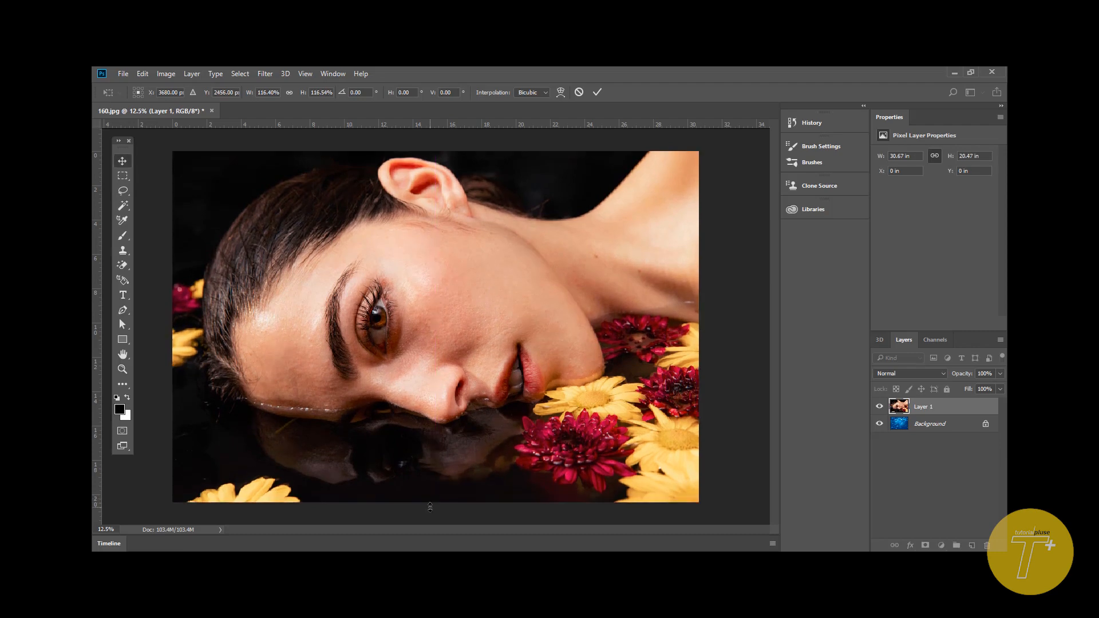
- Hide the portrait in Layer 1 and duplicate the water Background layer
{"action": "left_click", "coordinate": [879, 407]}
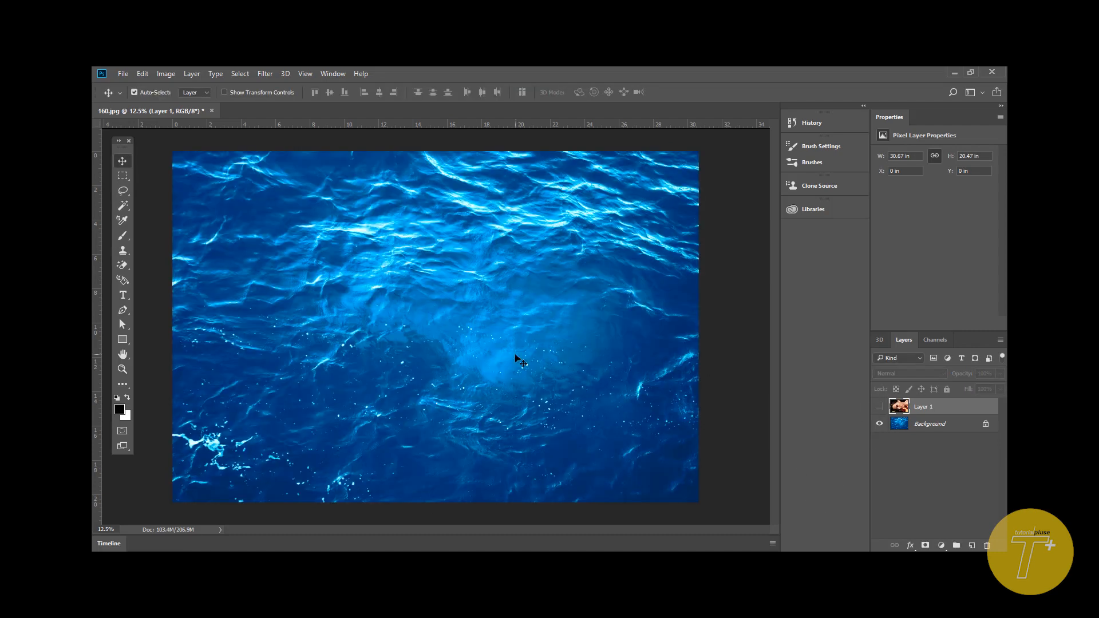
{"action": "left_click", "coordinate": [743, 307]}
{"action": "left_click", "coordinate": [918, 429]}
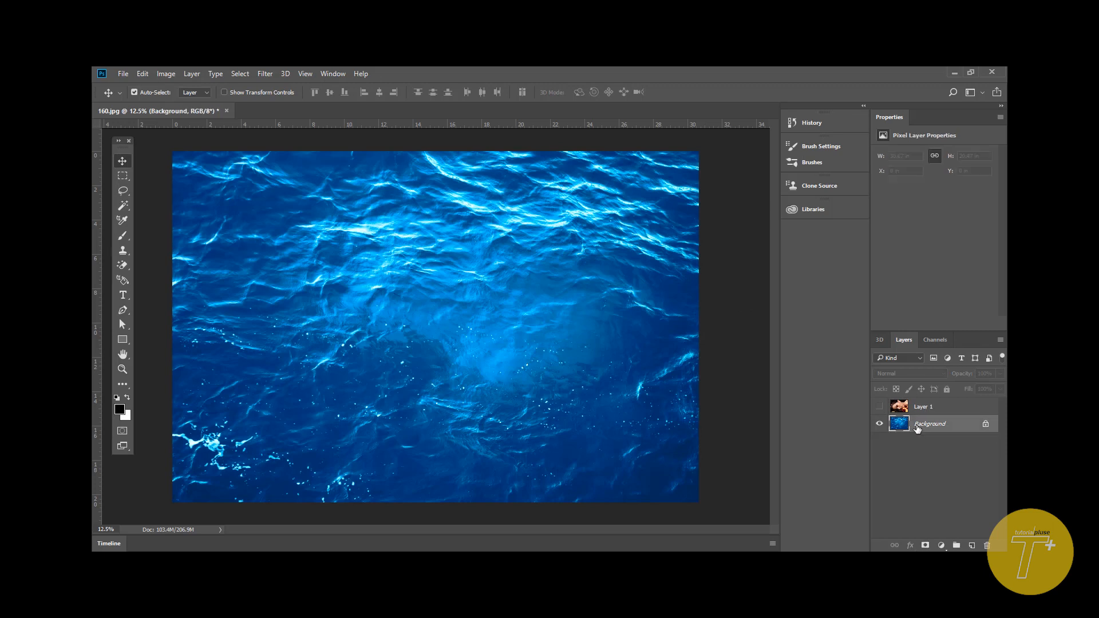
{"action": "key", "text": "ctrl+j"}
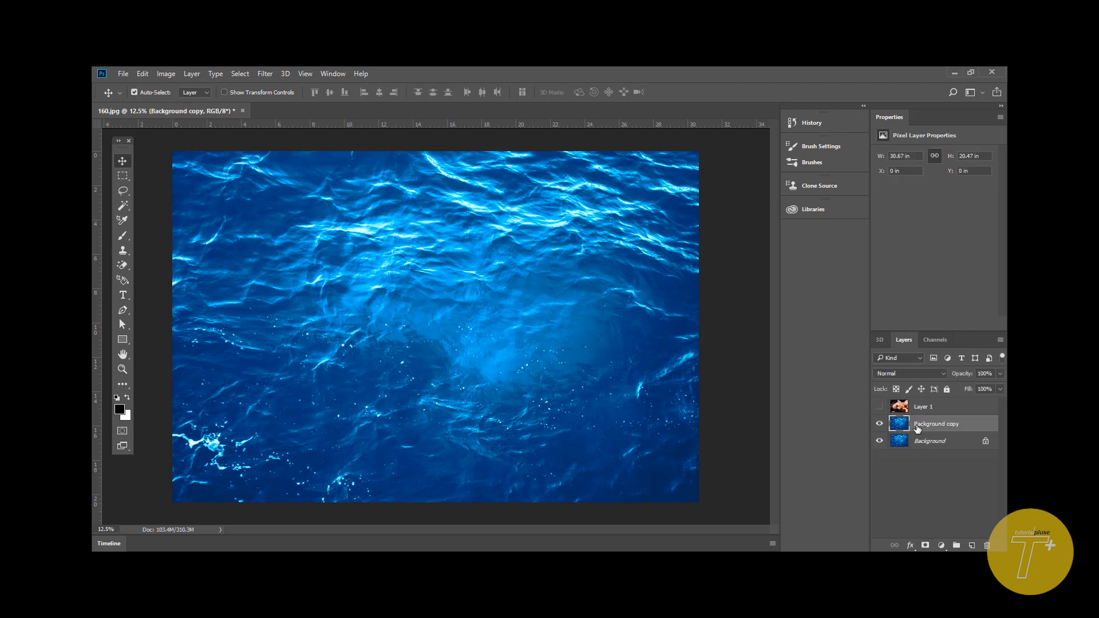
- Apply a Gaussian Blur with a 4.0 pixel radius to the Background copy layer
{"action": "left_click", "coordinate": [260, 76]}
{"action": "mouse_move", "coordinate": [445, 246]}
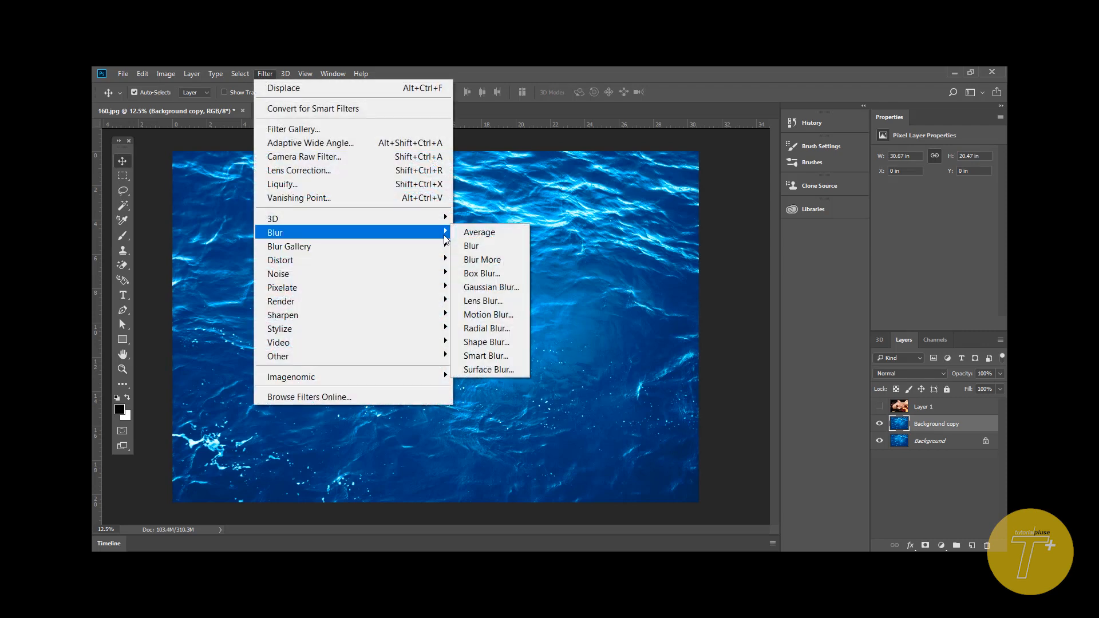
{"action": "left_click", "coordinate": [512, 289]}
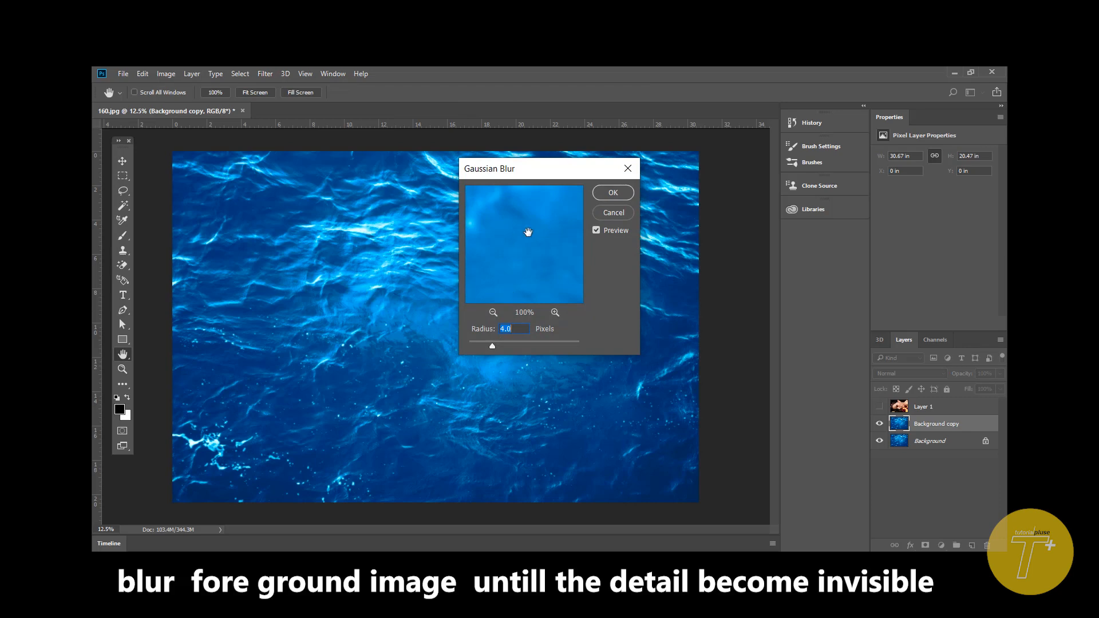
{"action": "left_click_drag", "start_coordinate": [527, 228], "coordinate": [573, 316]}
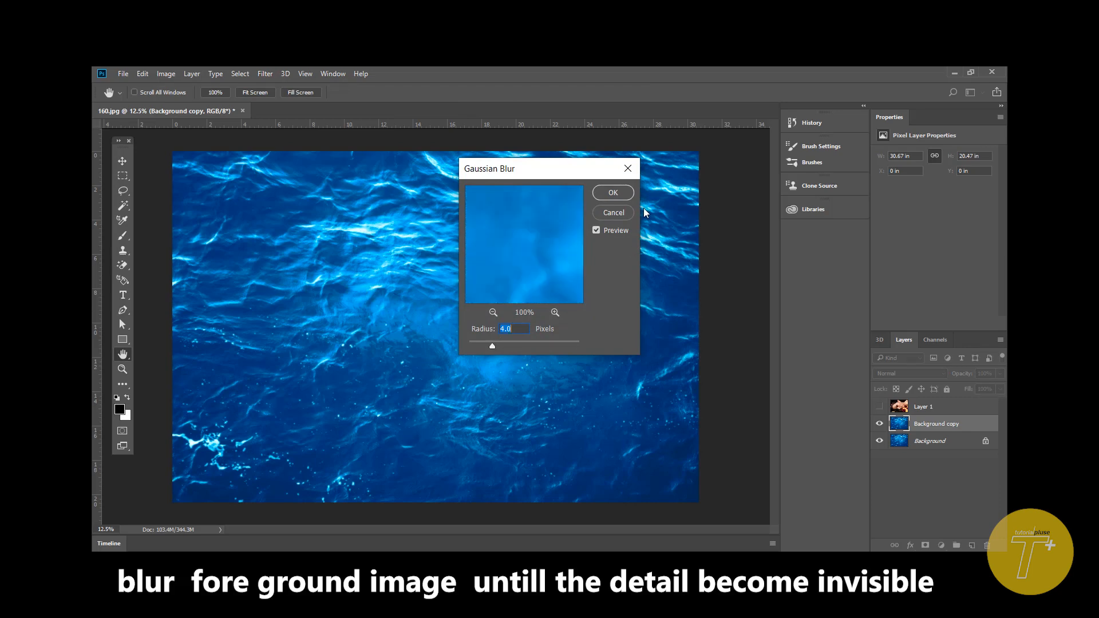
{"action": "left_click", "coordinate": [612, 193]}
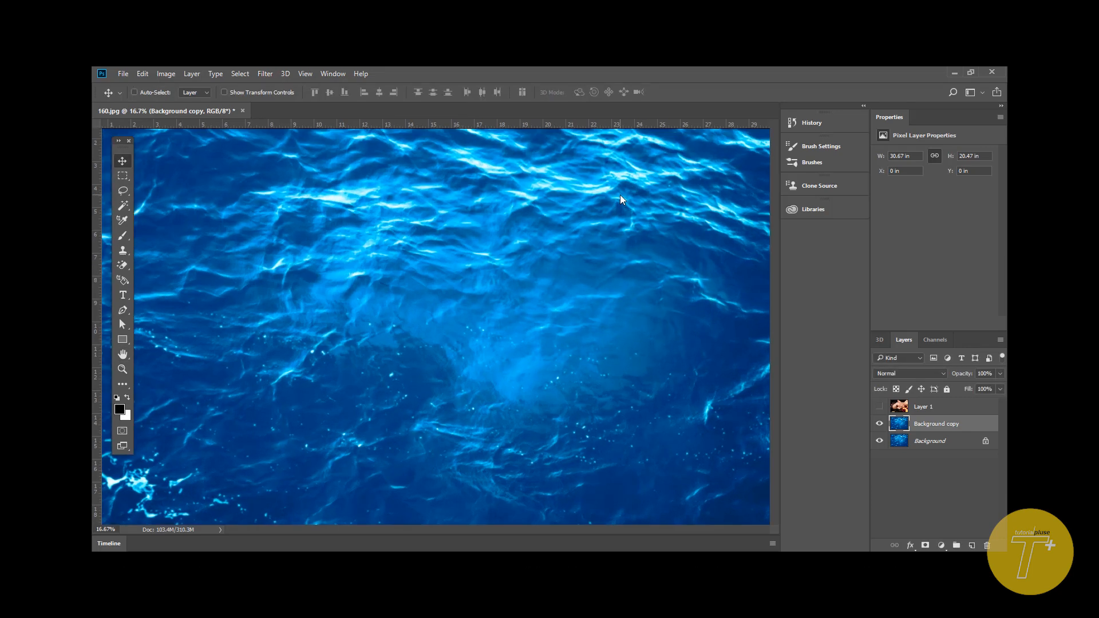
- Desaturate the blurred Background copy layer to greyscale
{"action": "key", "text": "ctrl+plus"}
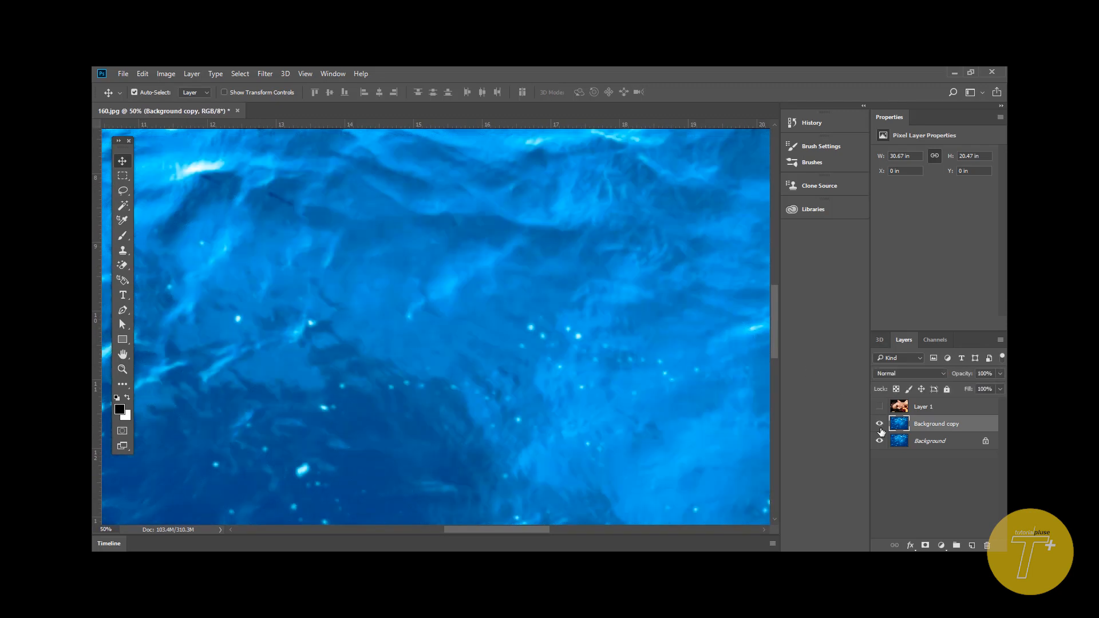
{"action": "left_click", "coordinate": [166, 74]}
{"action": "mouse_move", "coordinate": [229, 108]}
{"action": "left_click", "coordinate": [393, 382]}
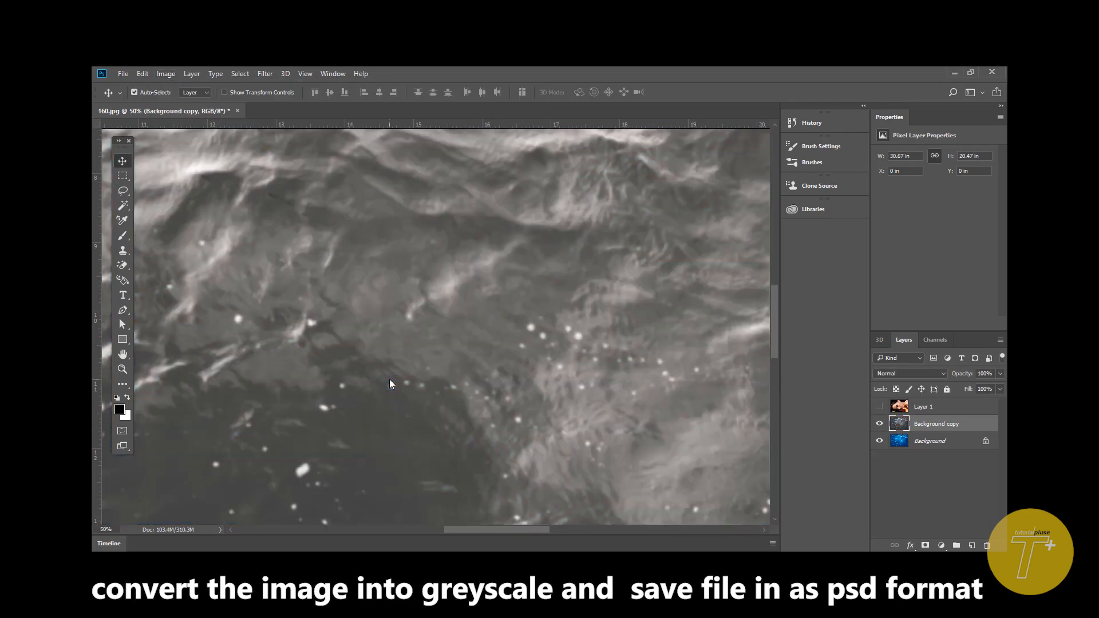
- Save the document to the Desktop in Photoshop PSD format as displacement_water, with layers and maximized compatibility
{"action": "key", "text": "ctrl+minus"}
{"action": "key", "text": "ctrl+minus"}
{"action": "key", "text": "ctrl+minus"}
{"action": "key", "text": "ctrl+minus"}
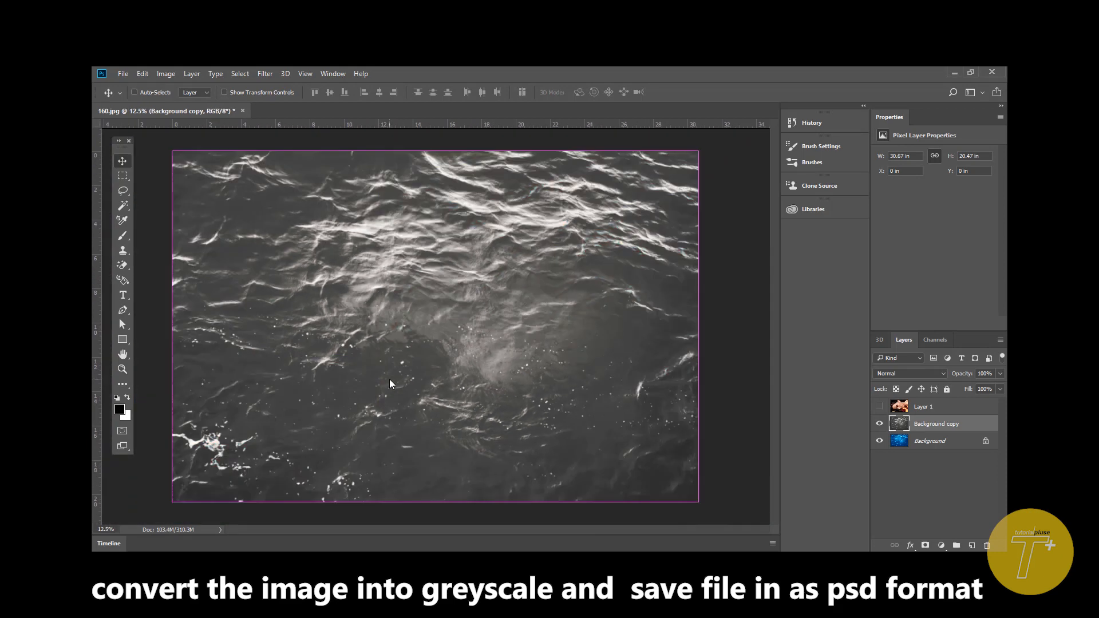
{"action": "left_click", "coordinate": [122, 74]}
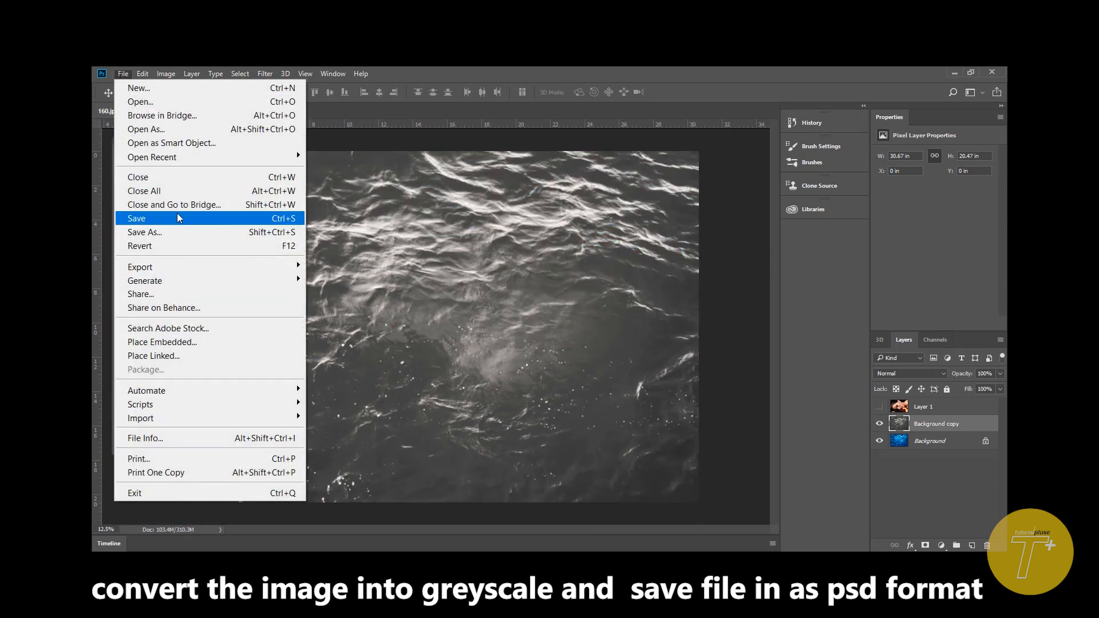
{"action": "left_click", "coordinate": [187, 234]}
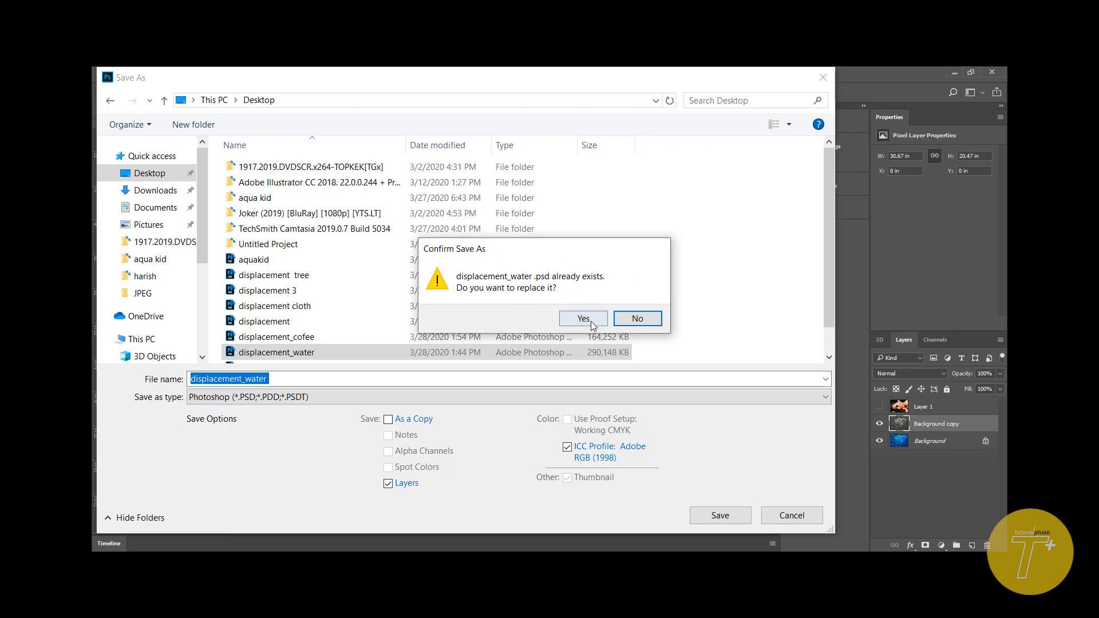
{"action": "left_click", "coordinate": [584, 319]}
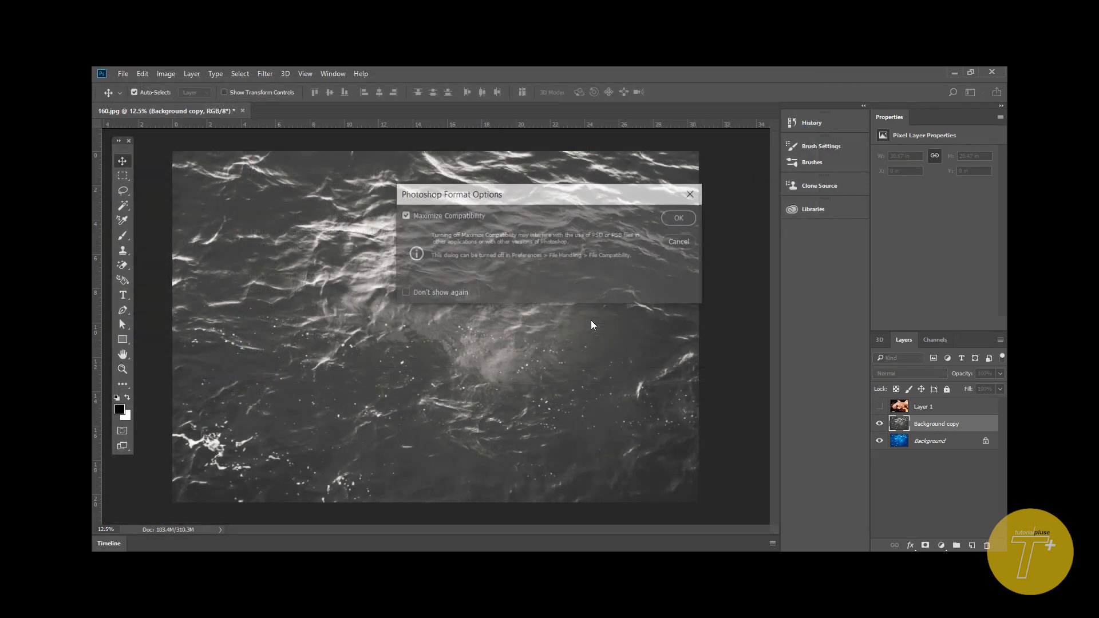
{"action": "left_click", "coordinate": [682, 218]}
- Show Layer 1 again and convert it to a smart object
{"action": "left_click", "coordinate": [879, 407]}
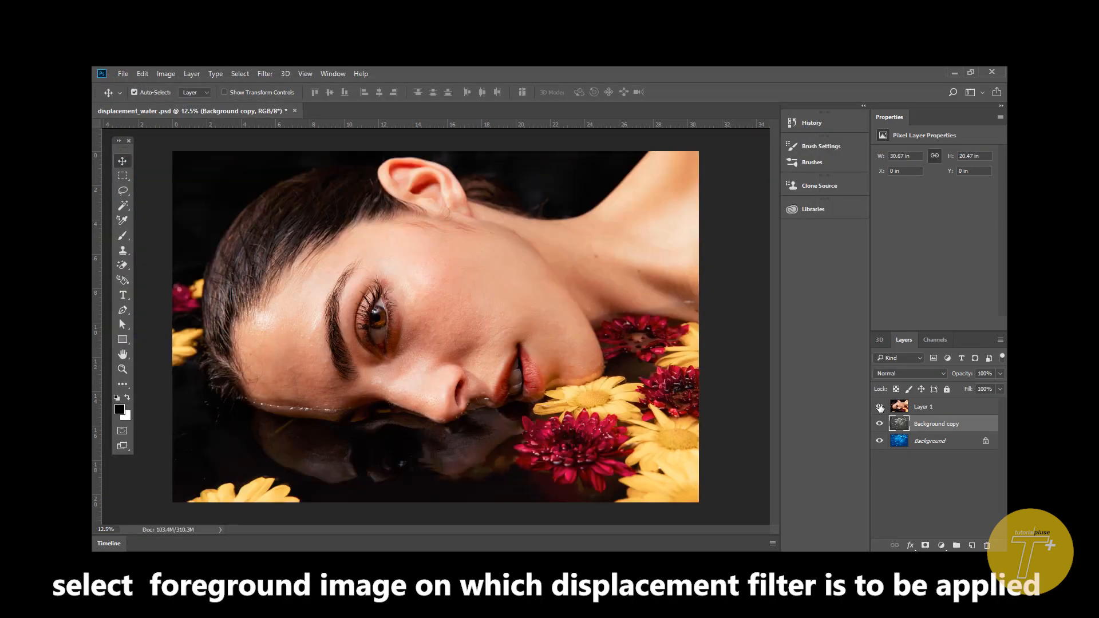
{"action": "left_click", "coordinate": [912, 406]}
{"action": "right_click", "coordinate": [913, 406]}
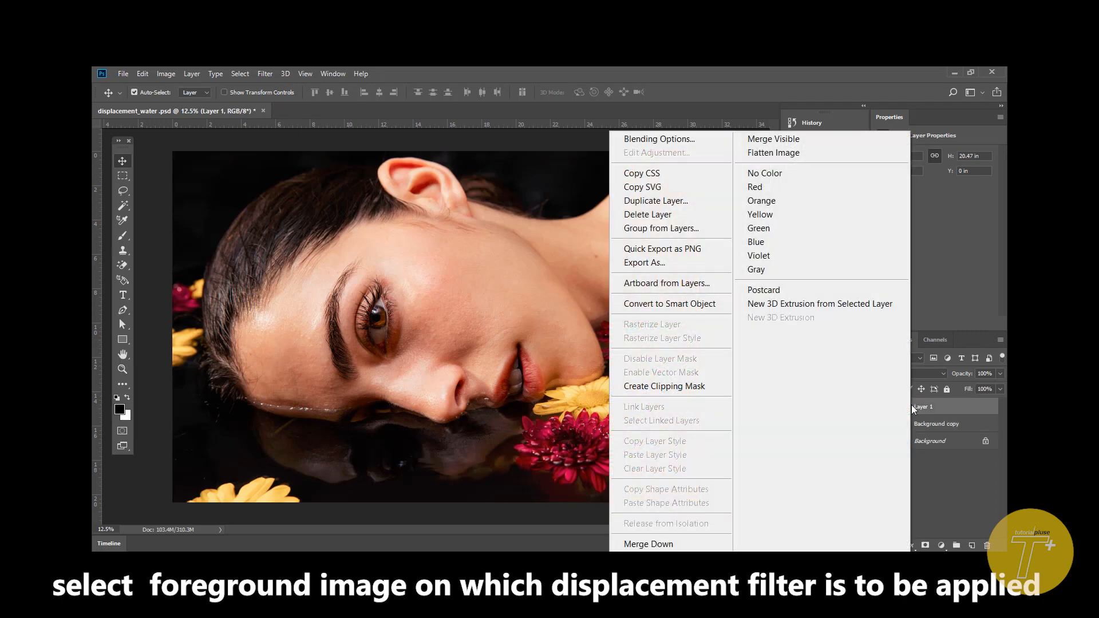
{"action": "left_click", "coordinate": [660, 304]}
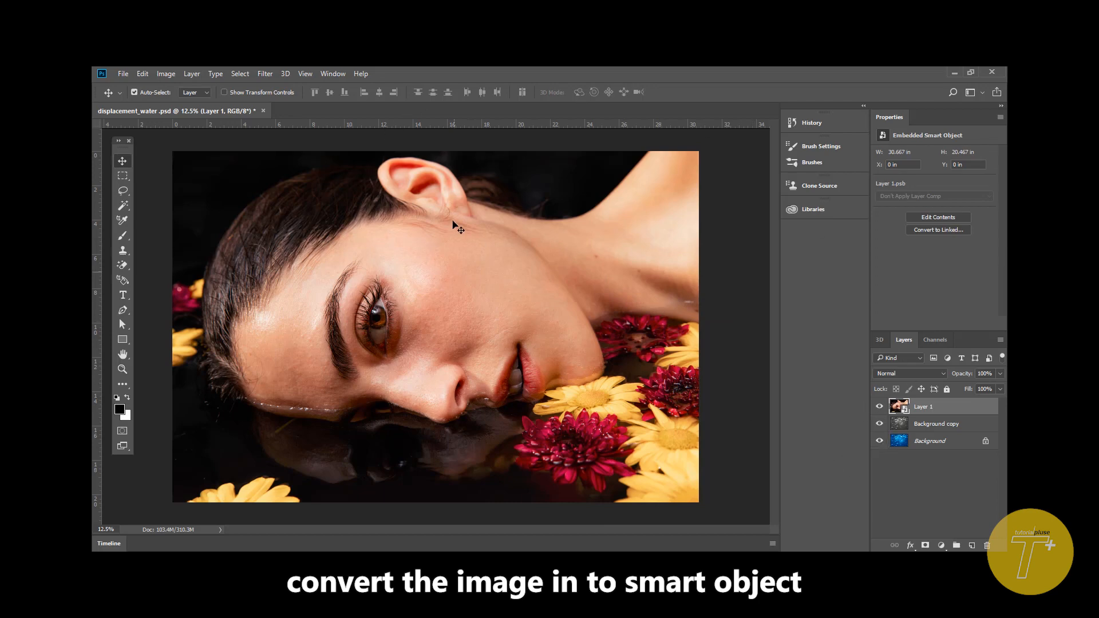
- Apply the Displace filter to Layer 1 at horizontal and vertical scale 100, Stretch To Fit and Repeat Edge Pixels, using displacement_water as the map
{"action": "left_click", "coordinate": [264, 74]}
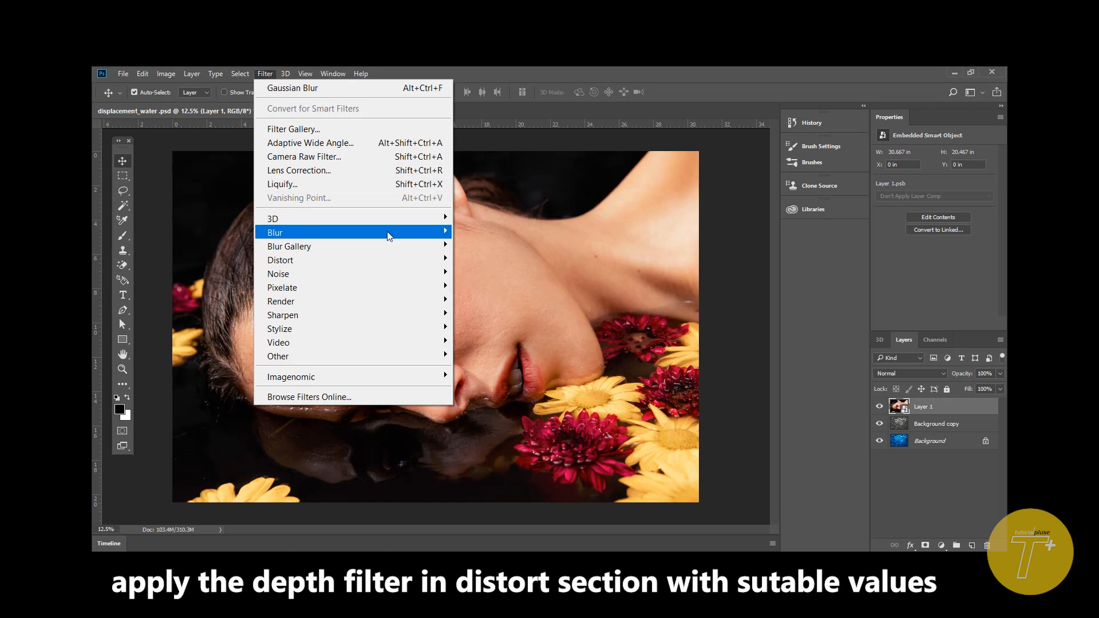
{"action": "mouse_move", "coordinate": [421, 261]}
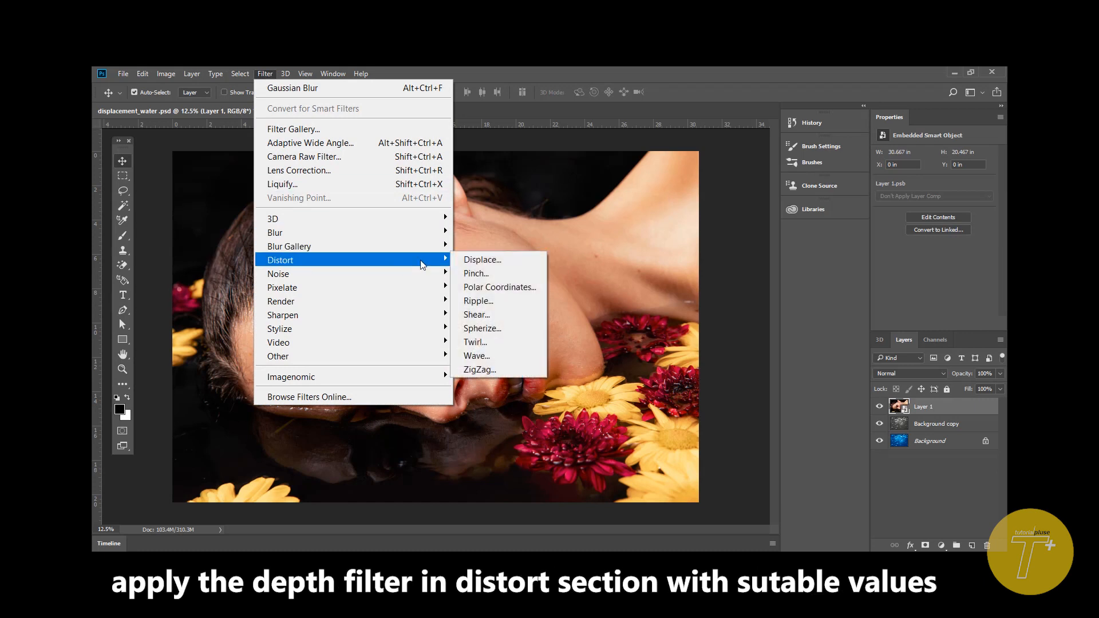
{"action": "left_click", "coordinate": [507, 261]}
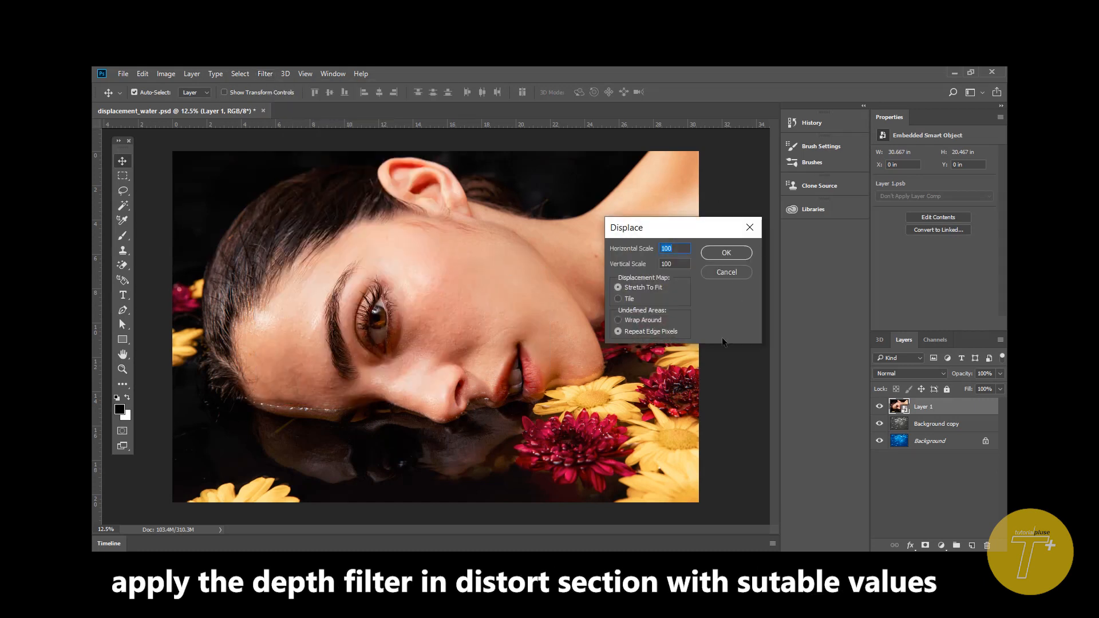
{"action": "left_click", "coordinate": [725, 254]}
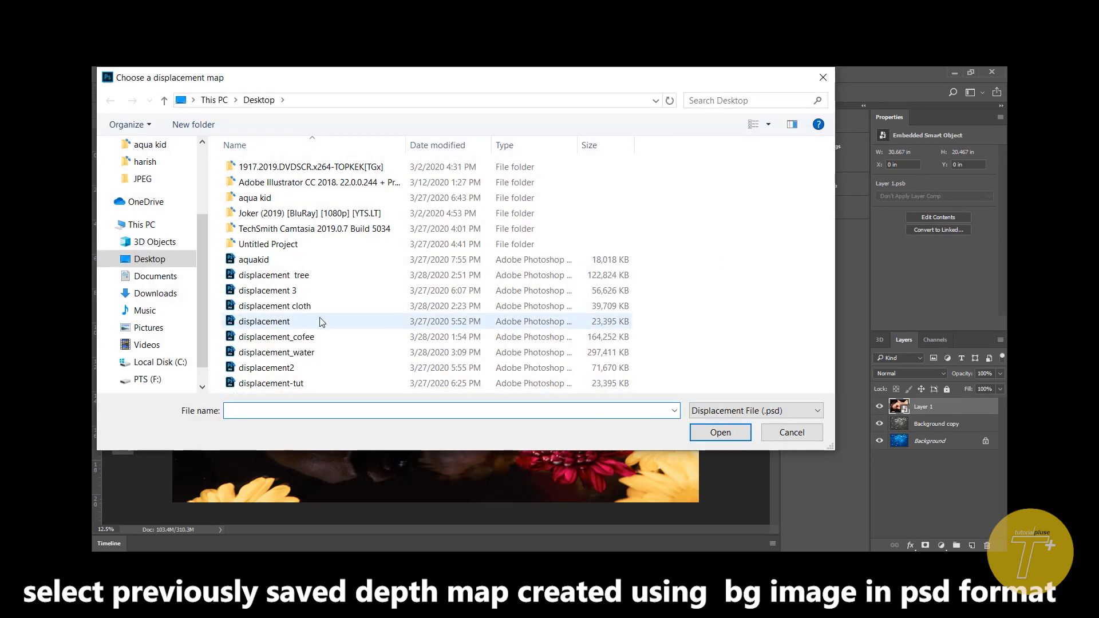
{"action": "left_click", "coordinate": [337, 356]}
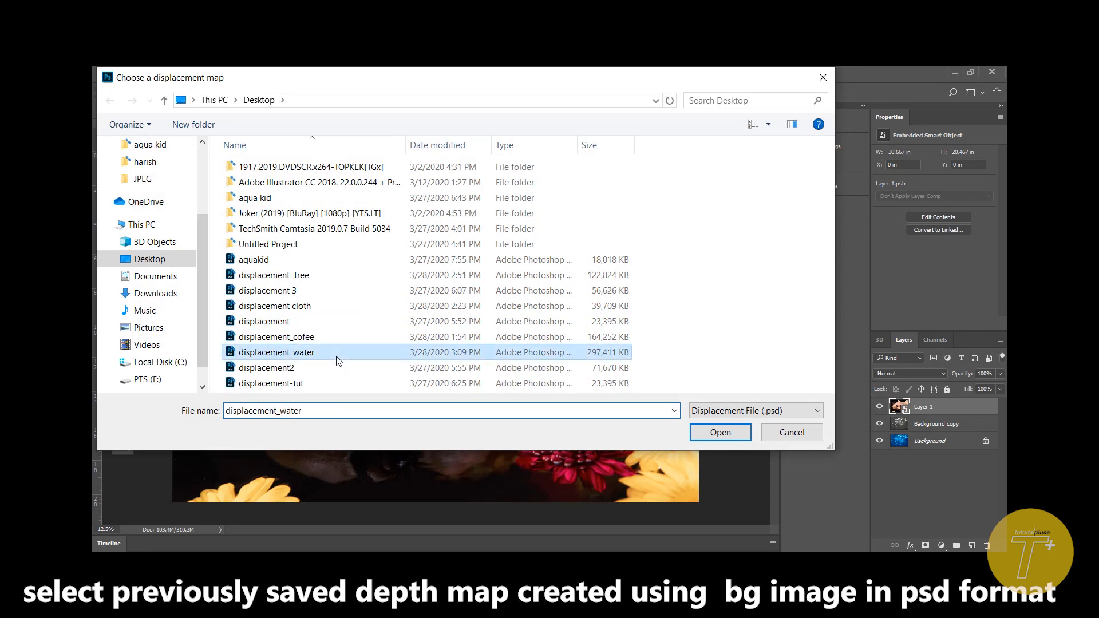
{"action": "left_click", "coordinate": [713, 432]}
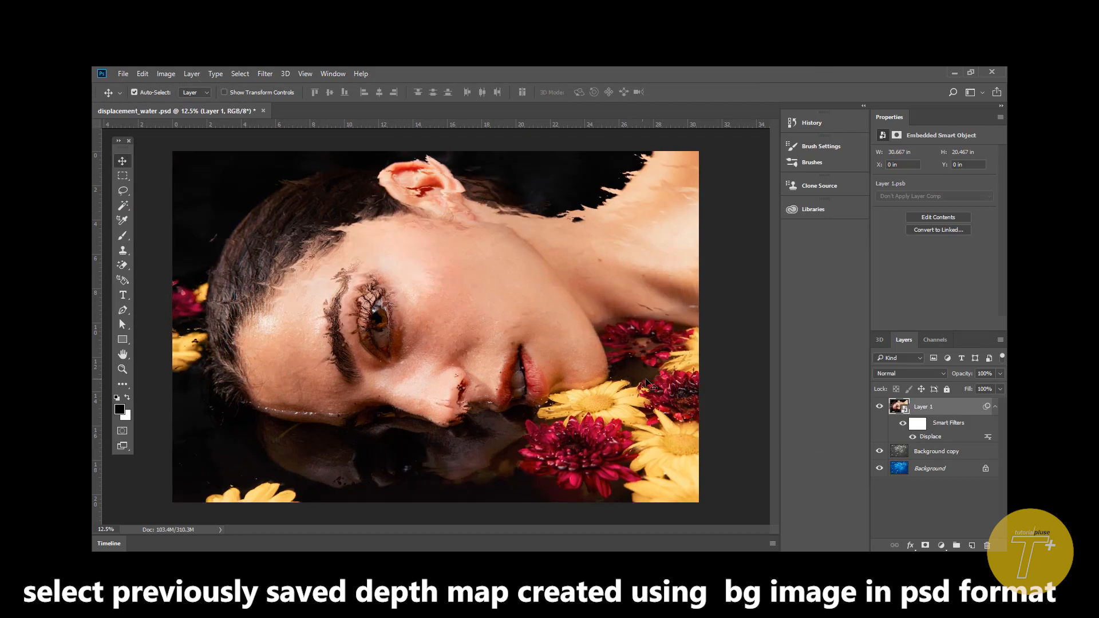
- Try blend modes on Layer 1, stepping from Darken through Multiply, Screen and Soft Light, and settle on Overlay
{"action": "left_click", "coordinate": [903, 376]}
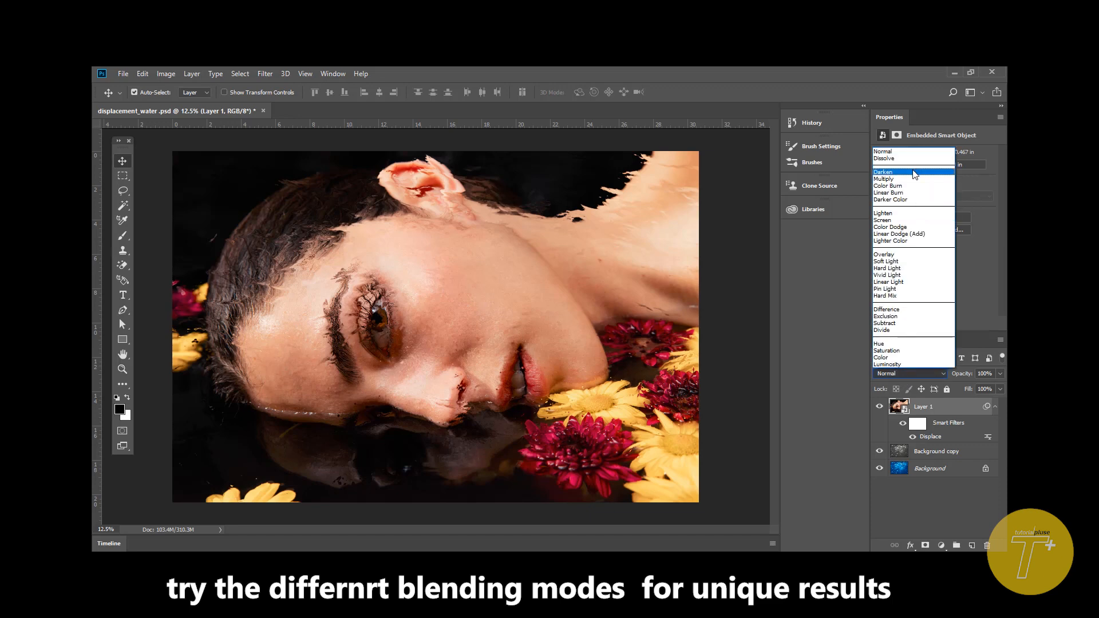
{"action": "left_click", "coordinate": [915, 173]}
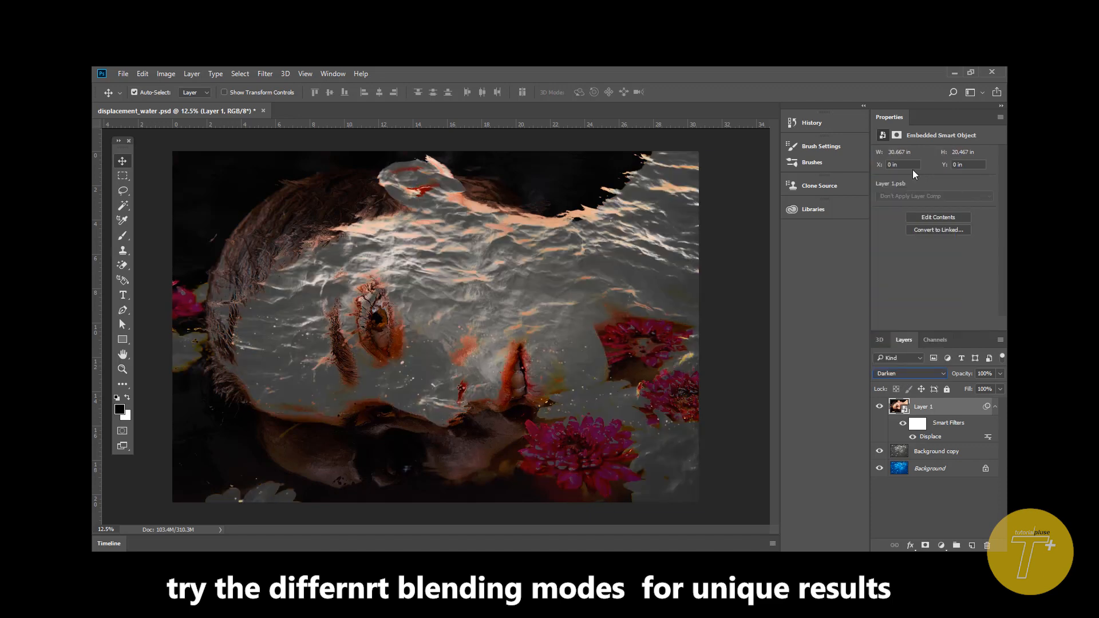
{"action": "key", "text": "Down"}
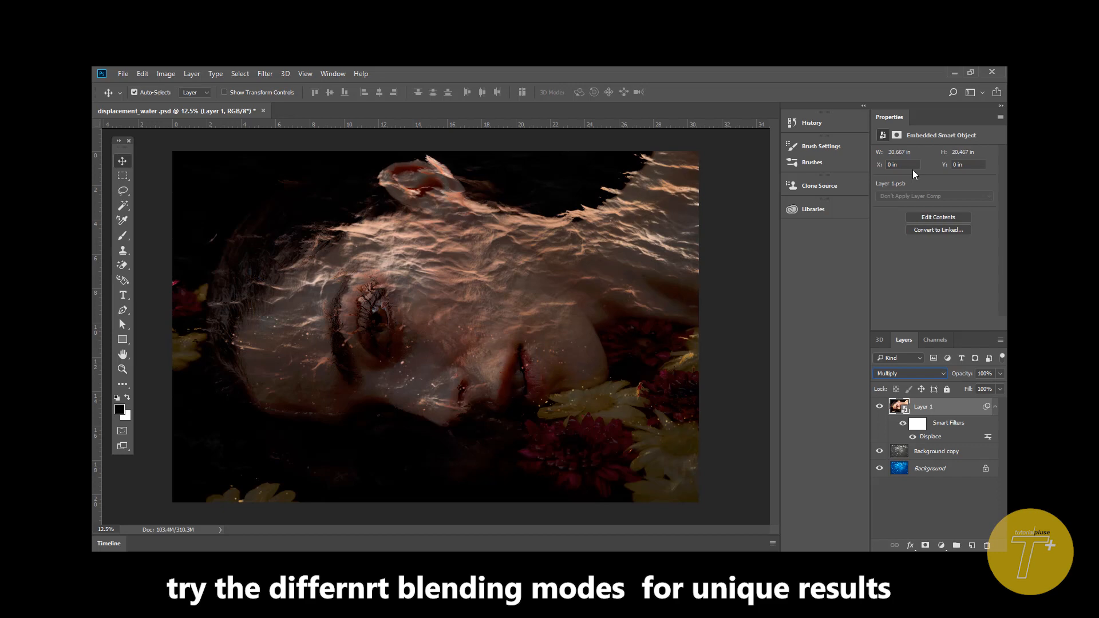
{"action": "key", "text": "Down"}
{"action": "key", "text": "Down"}
{"action": "key", "text": "Down"}
{"action": "key", "text": "Down"}
{"action": "key", "text": "Down"}
{"action": "key", "text": "Down"}
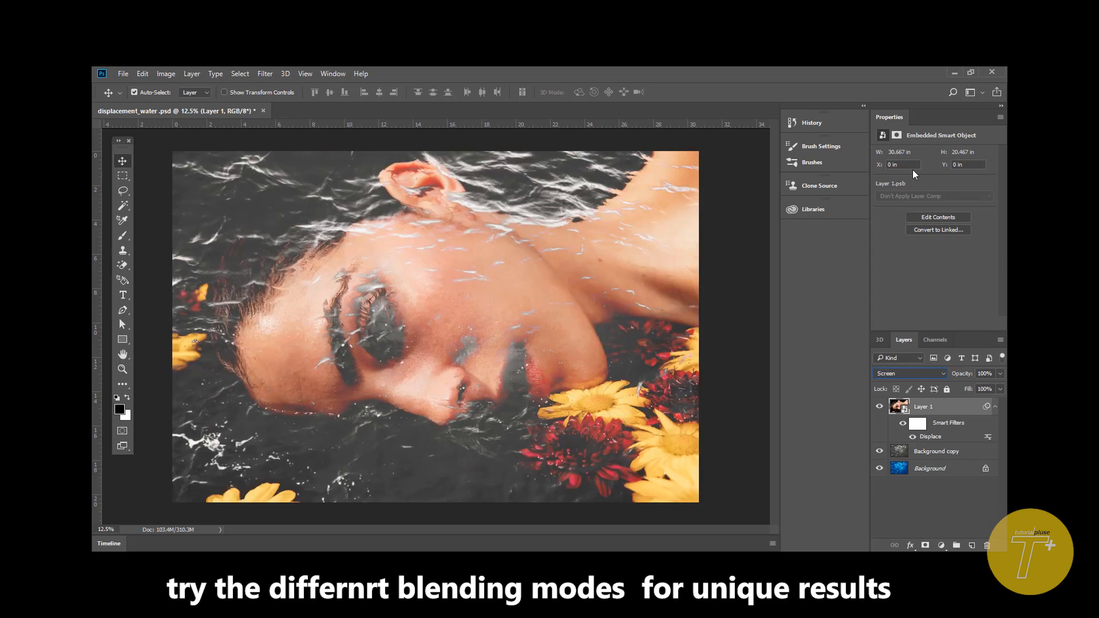
{"action": "key", "text": "Down"}
{"action": "key", "text": "Down"}
{"action": "key", "text": "Down"}
{"action": "key", "text": "Down"}
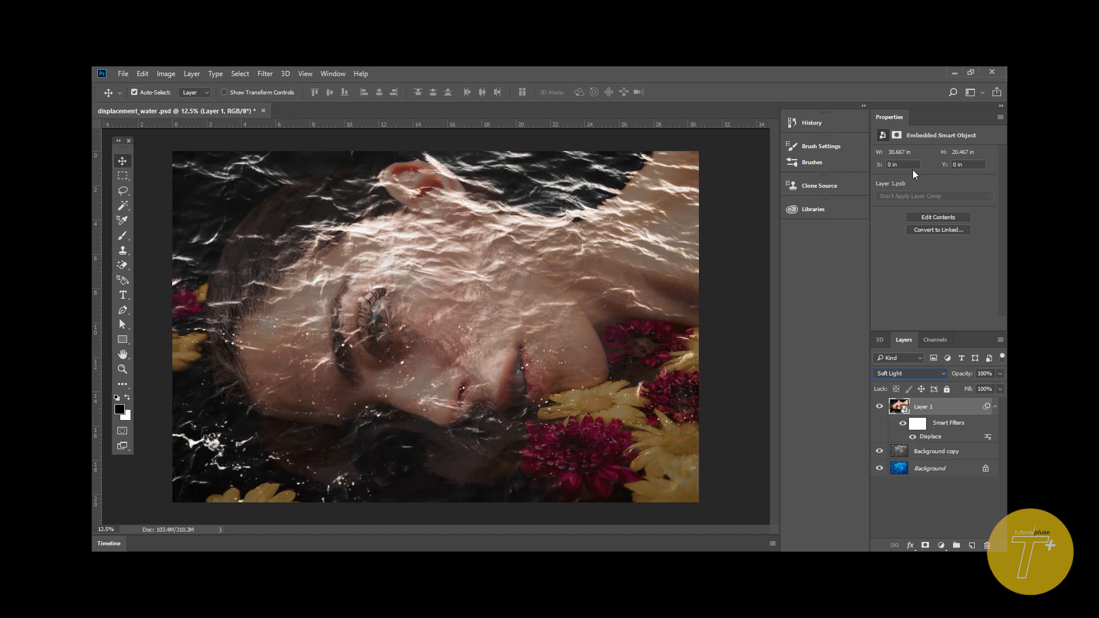
{"action": "key", "text": "Up"}
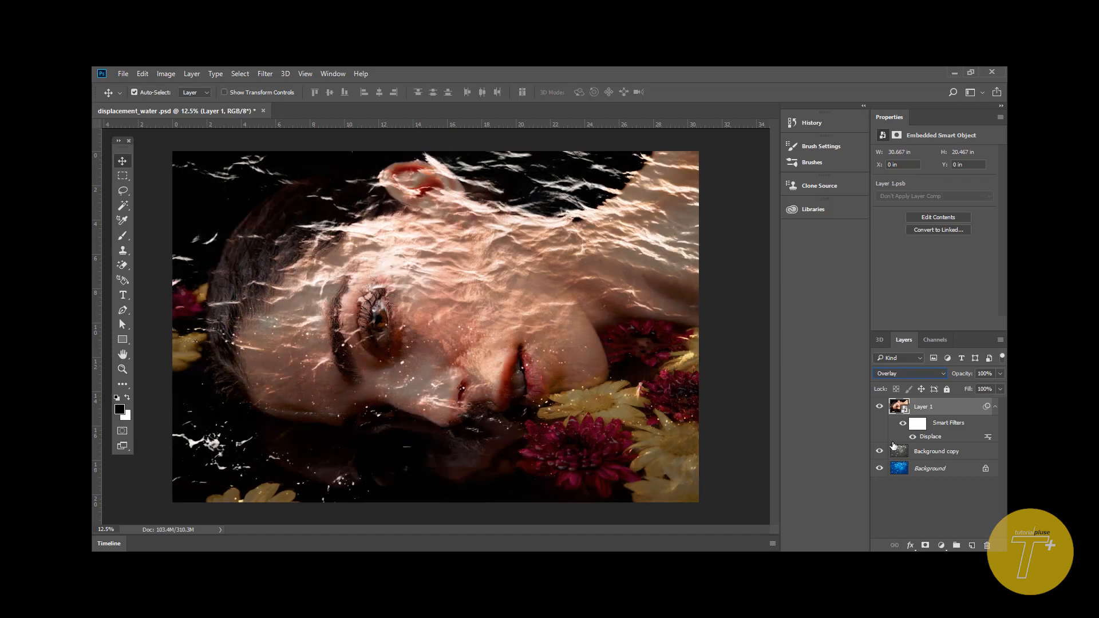
- Hide the Background copy layer and set Layer 1's blend mode to Multiply
{"action": "left_click", "coordinate": [879, 451]}
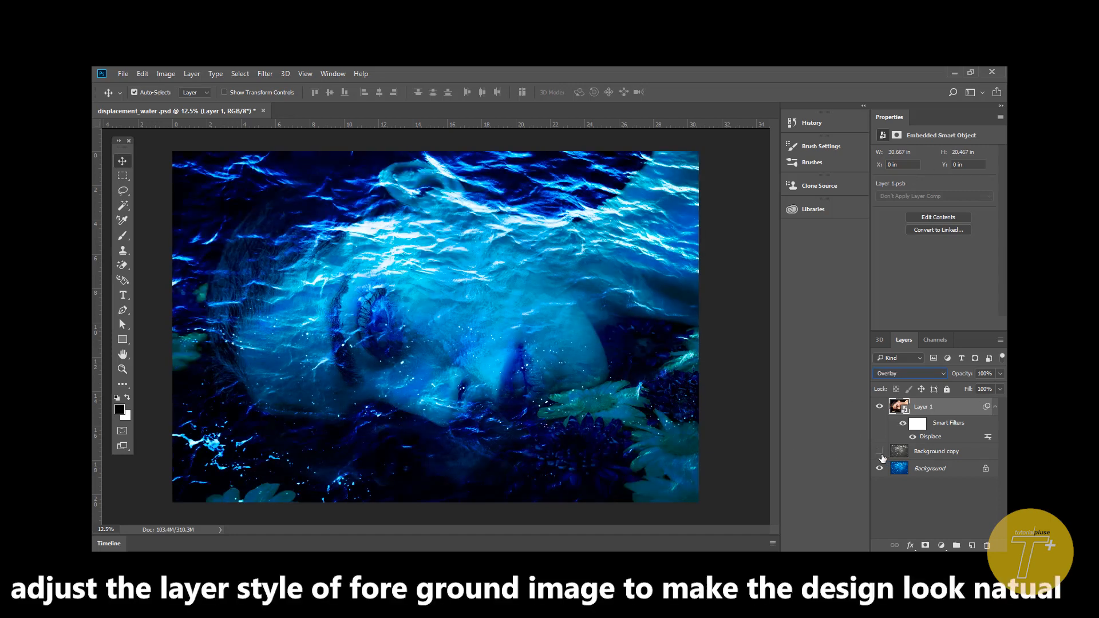
{"action": "left_click", "coordinate": [909, 373]}
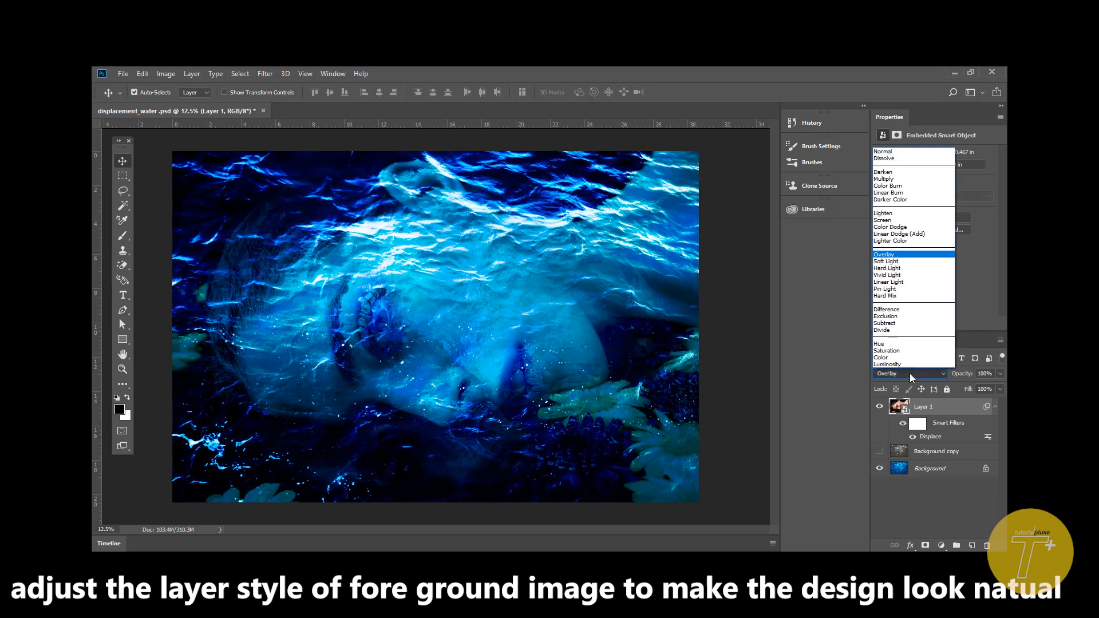
{"action": "left_click", "coordinate": [929, 179]}
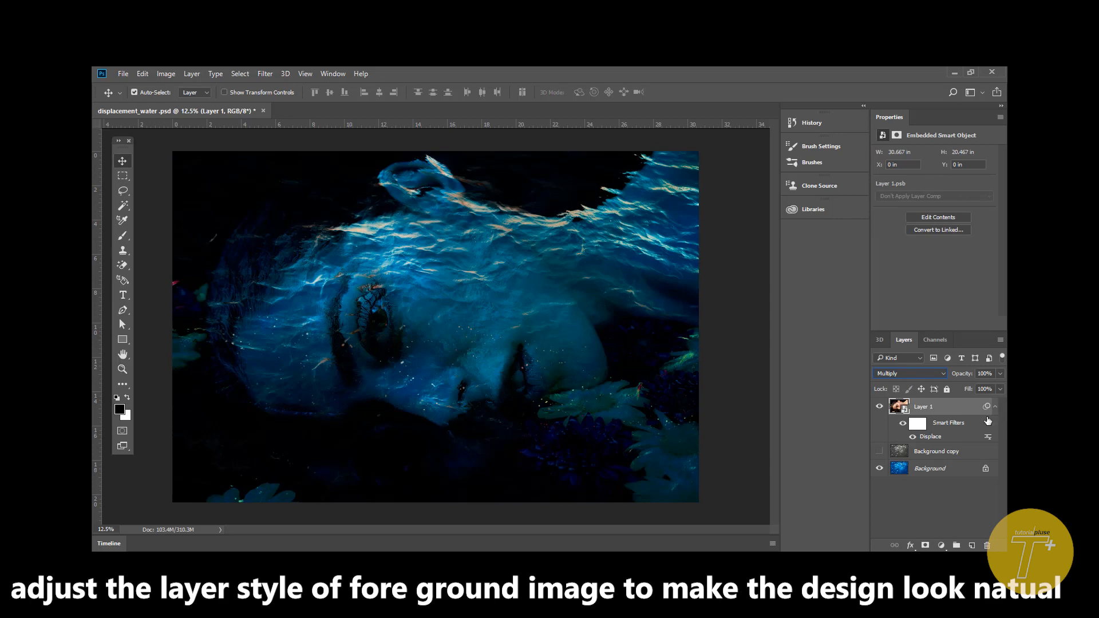
- In Layer 1's Blend If settings for Gray, split the Underlying Layer white slider to 205 / 255
{"action": "left_click", "coordinate": [910, 545]}
{"action": "left_click", "coordinate": [926, 398]}
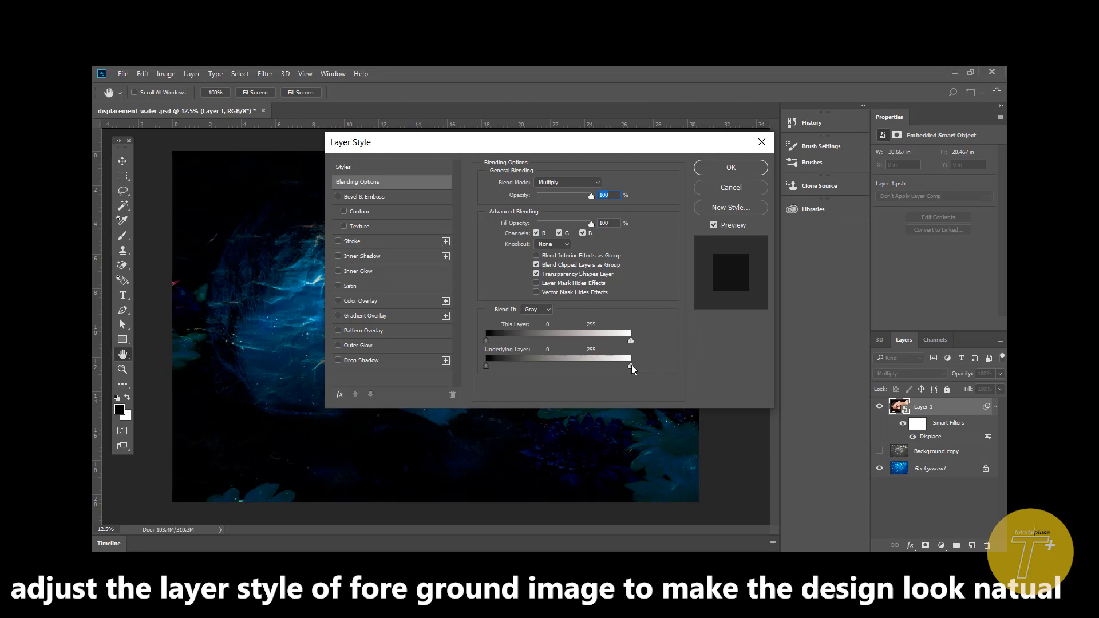
{"action": "key", "text": "alt"}
{"action": "left_click_drag", "start_coordinate": [567, 144], "coordinate": [876, 106]}
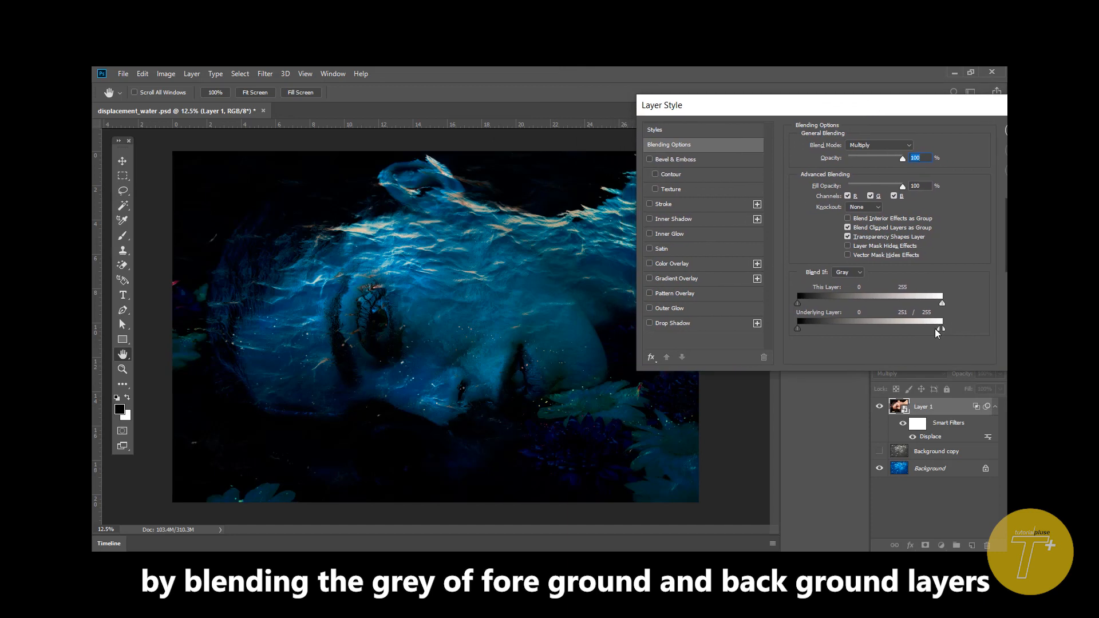
{"action": "left_click_drag", "start_coordinate": [935, 328], "coordinate": [913, 335]}
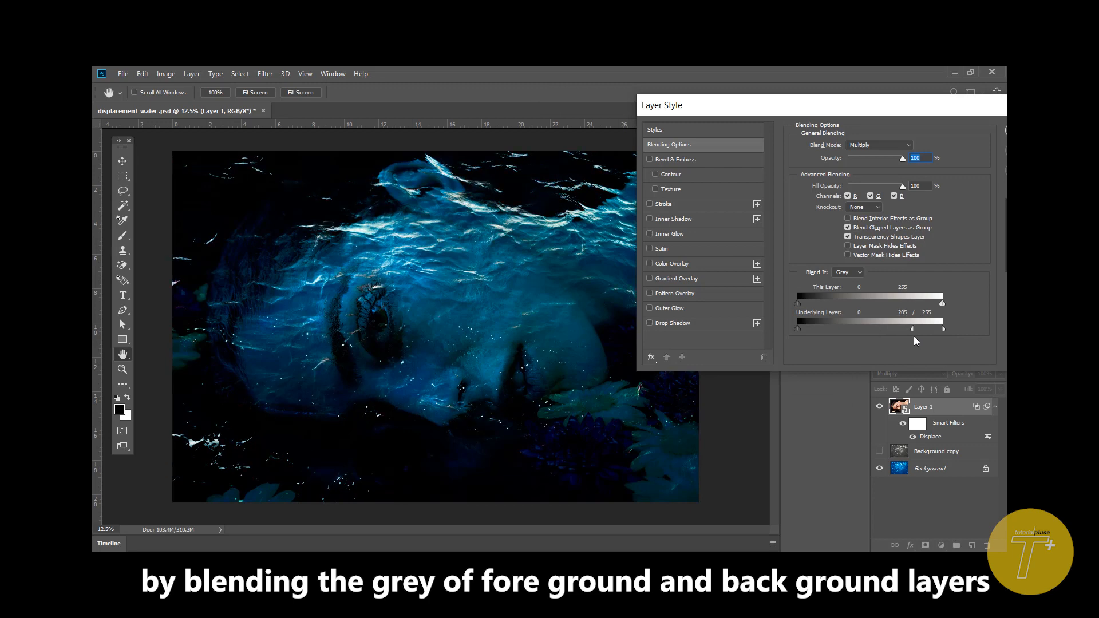
{"action": "left_click_drag", "start_coordinate": [986, 115], "coordinate": [750, 141]}
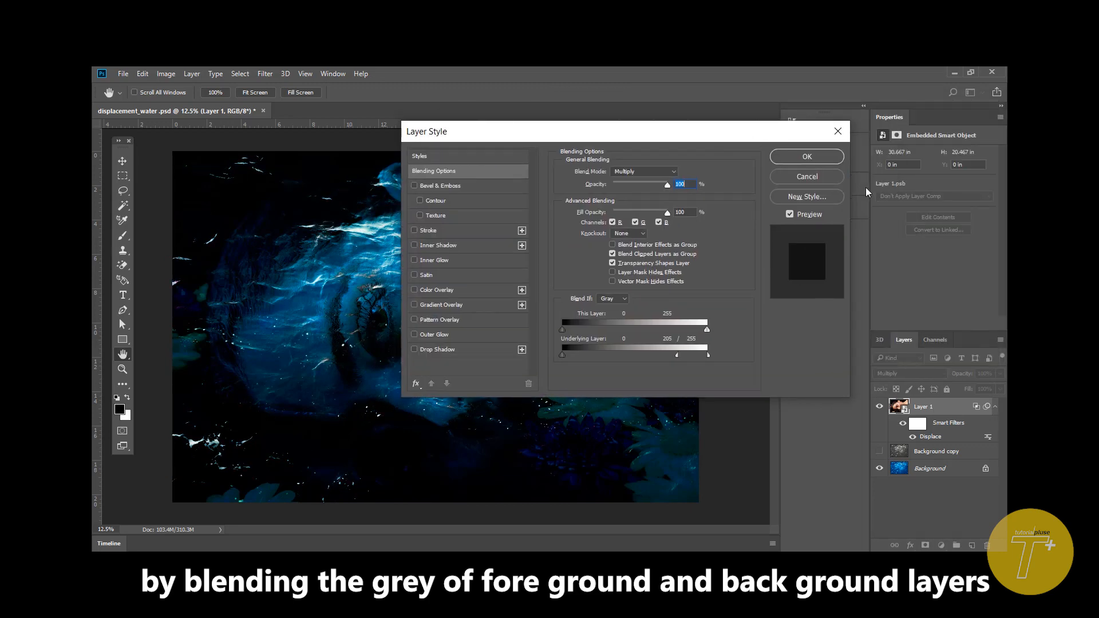
{"action": "left_click", "coordinate": [804, 164]}
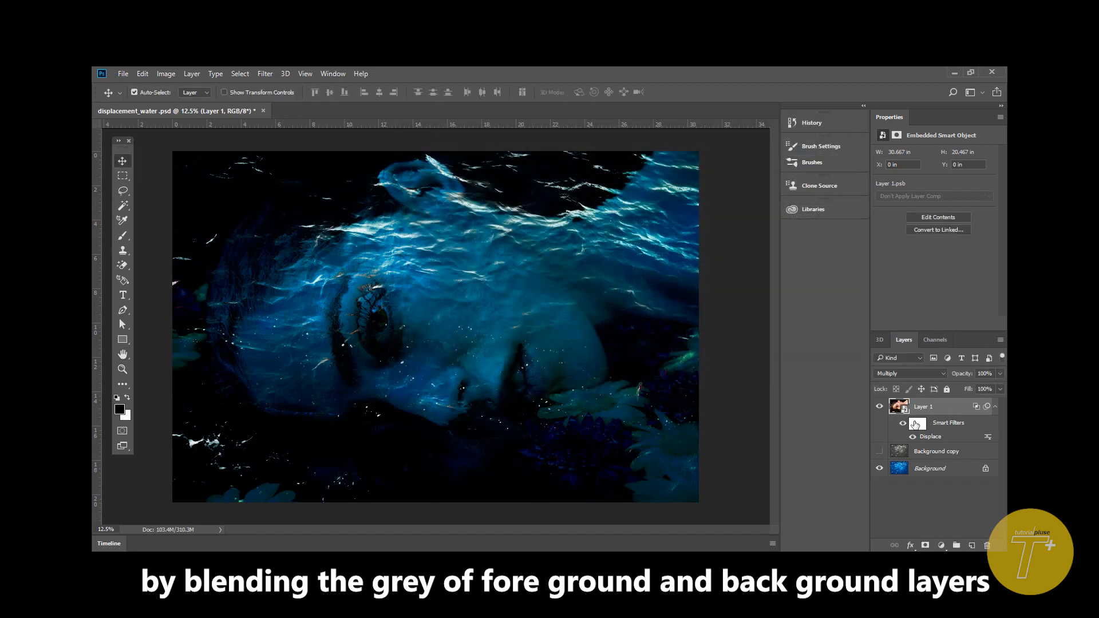
- Lower Layer 1's opacity to 95% and deselect the layer
{"action": "left_click", "coordinate": [1001, 374]}
{"action": "mouse_move", "coordinate": [997, 386]}
{"action": "left_mouse_down"}
{"action": "mouse_move", "coordinate": [985, 393]}
{"action": "mouse_move", "coordinate": [994, 392]}
{"action": "left_mouse_up"}
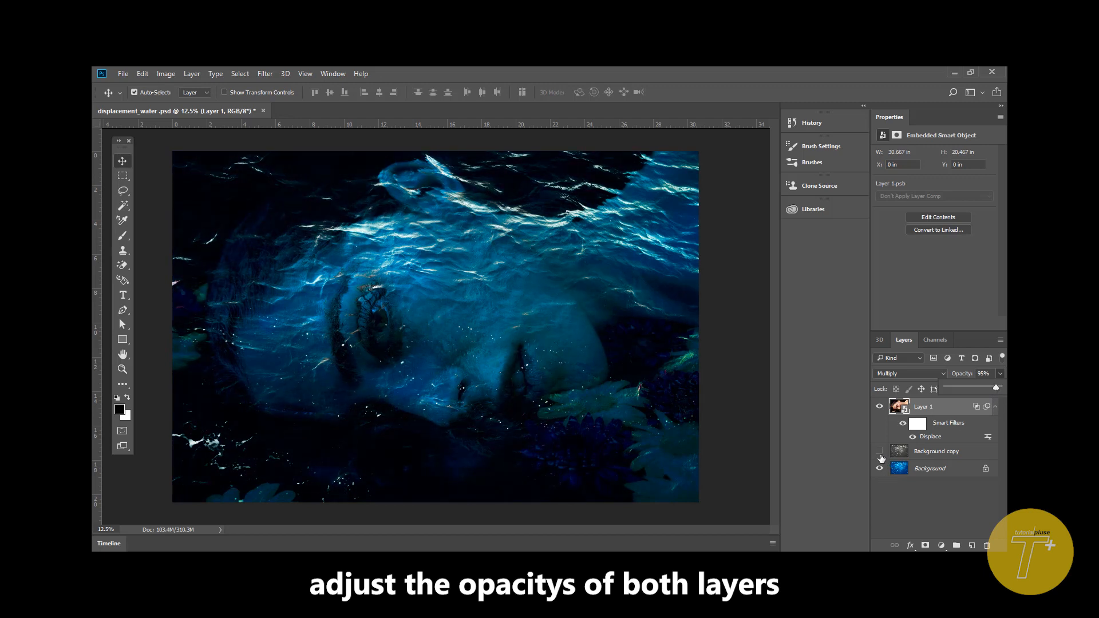
{"action": "left_click", "coordinate": [942, 520]}
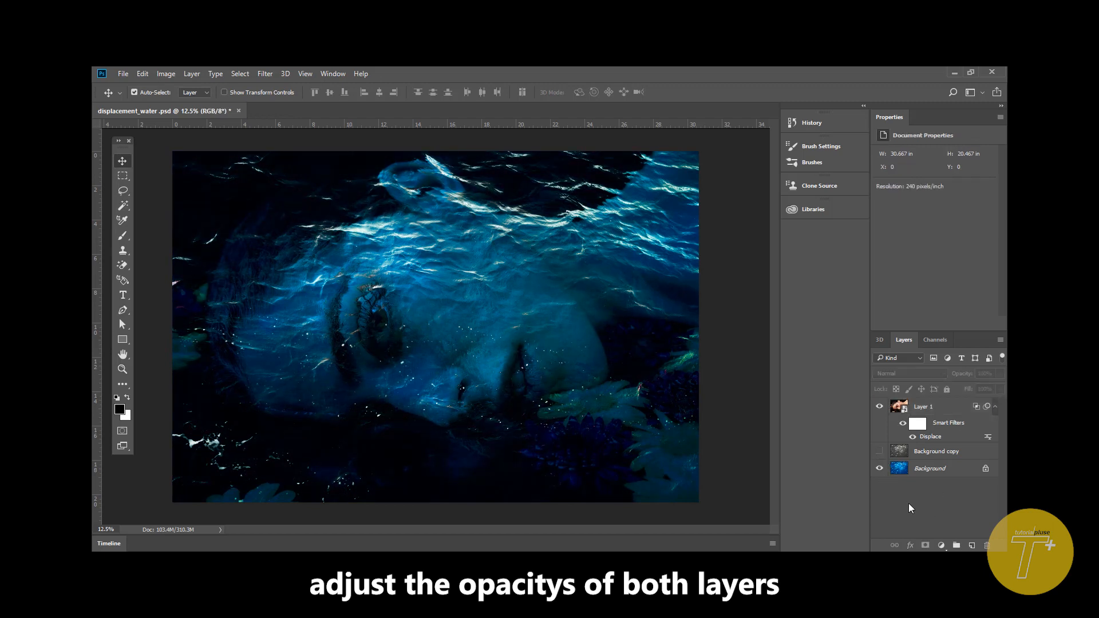
- Show the Background copy layer and set its opacity to 36%
{"action": "left_click", "coordinate": [880, 452]}
{"action": "left_click", "coordinate": [929, 459]}
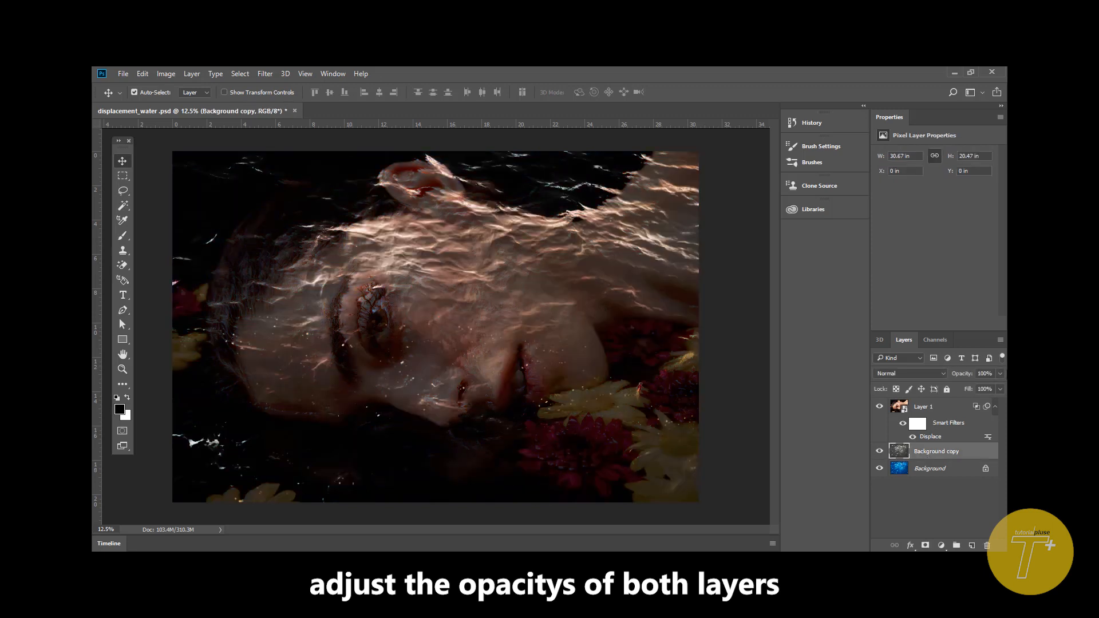
{"action": "left_click", "coordinate": [999, 374]}
{"action": "left_click", "coordinate": [971, 388]}
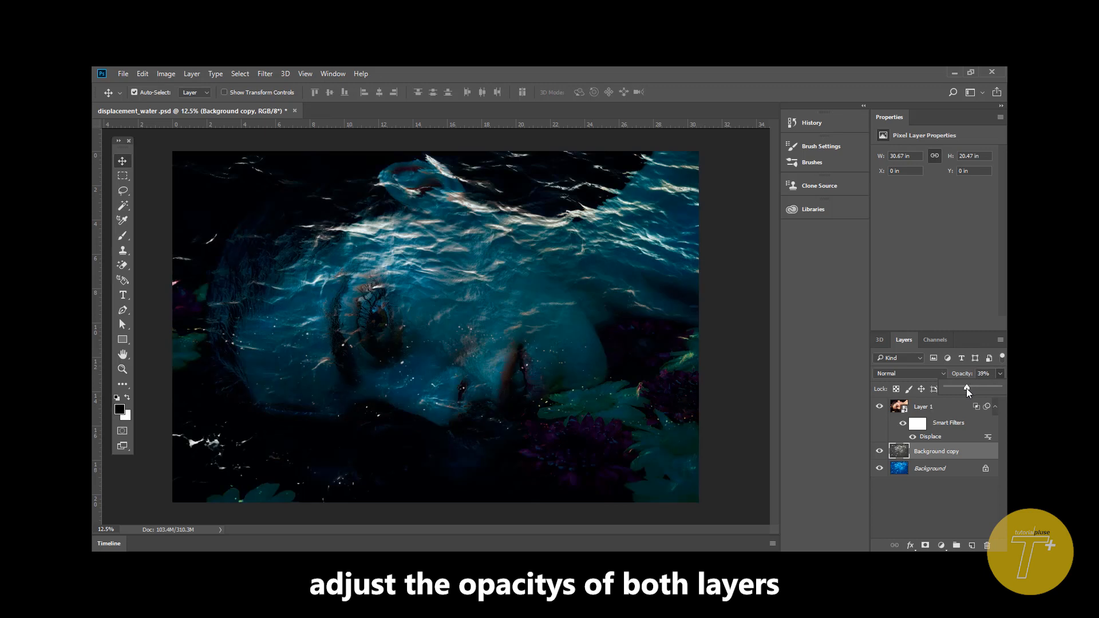
- In Layer 1's Blend If settings, split the This Layer white slider and lower its darker half slightly
{"action": "left_click", "coordinate": [940, 412]}
{"action": "left_click", "coordinate": [940, 413]}
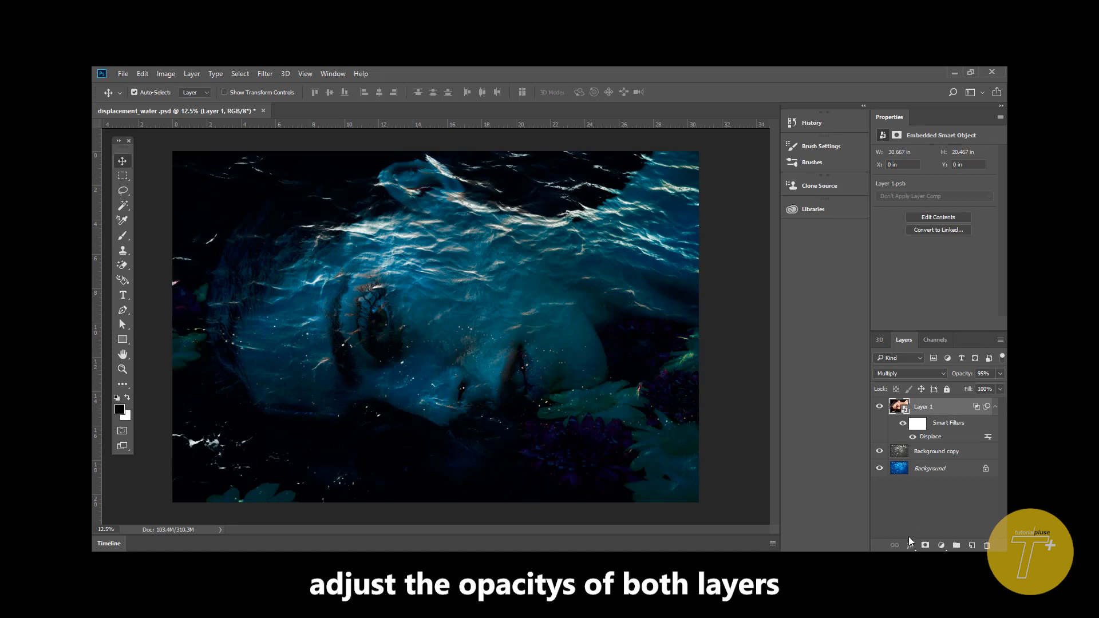
{"action": "left_click", "coordinate": [910, 547]}
{"action": "left_click", "coordinate": [905, 395]}
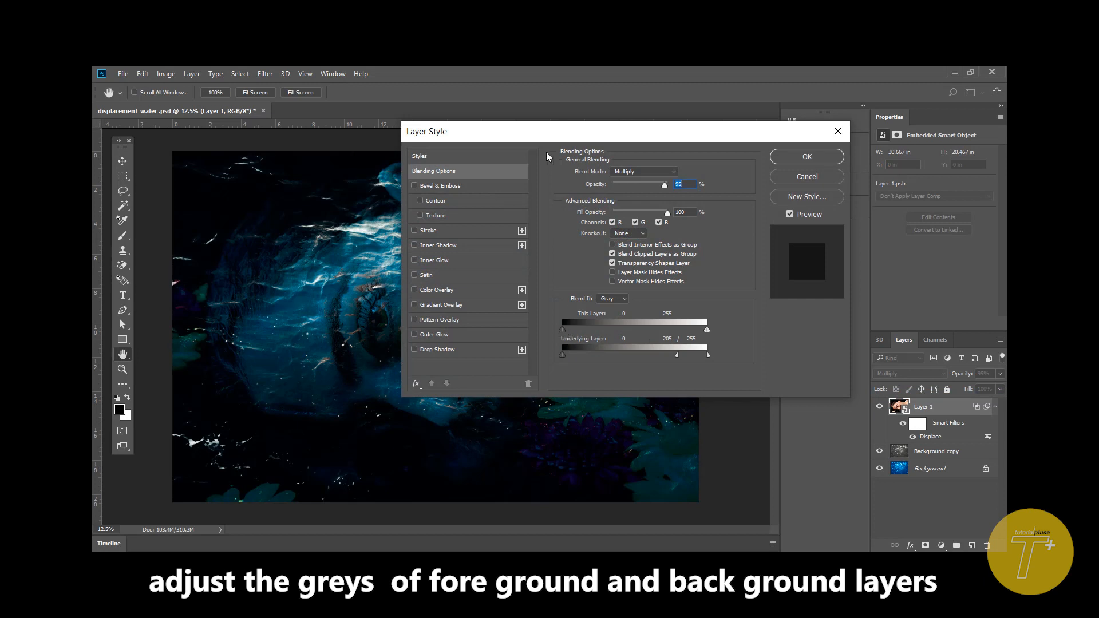
{"action": "left_click_drag", "start_coordinate": [533, 138], "coordinate": [694, 129]}
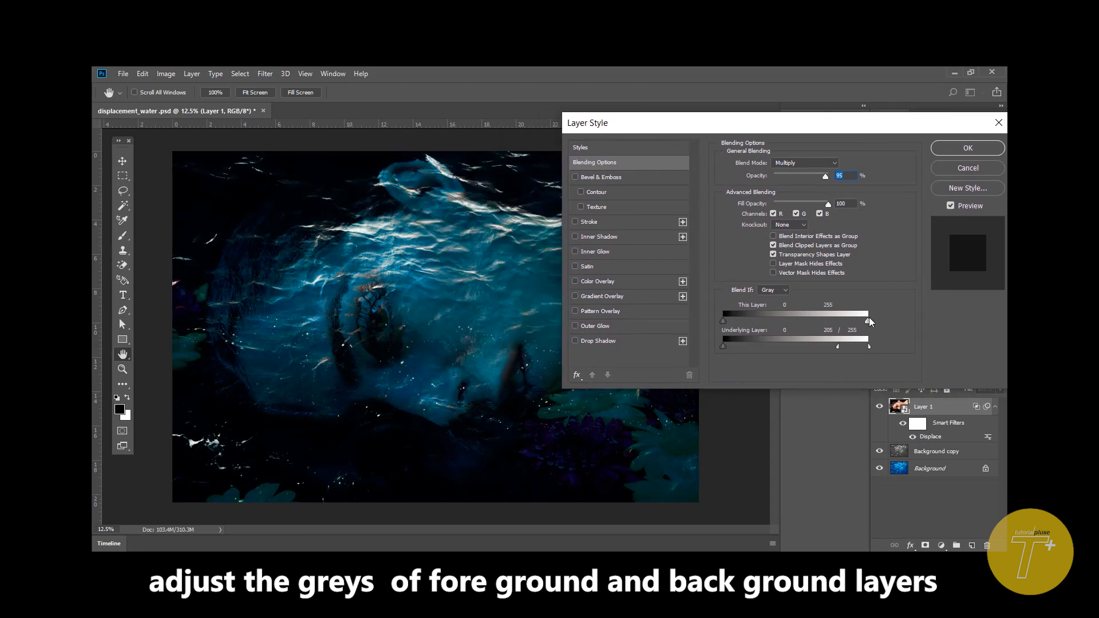
{"action": "left_click_drag", "start_coordinate": [869, 322], "coordinate": [919, 328]}
{"action": "left_click_drag", "start_coordinate": [724, 321], "coordinate": [699, 321]}
{"action": "key", "text": "alt"}
{"action": "mouse_move", "coordinate": [868, 324]}
{"action": "left_mouse_down"}
{"action": "mouse_move", "coordinate": [778, 324]}
{"action": "mouse_move", "coordinate": [778, 336]}
{"action": "mouse_move", "coordinate": [848, 331]}
{"action": "left_mouse_up"}
{"action": "left_click", "coordinate": [974, 151]}
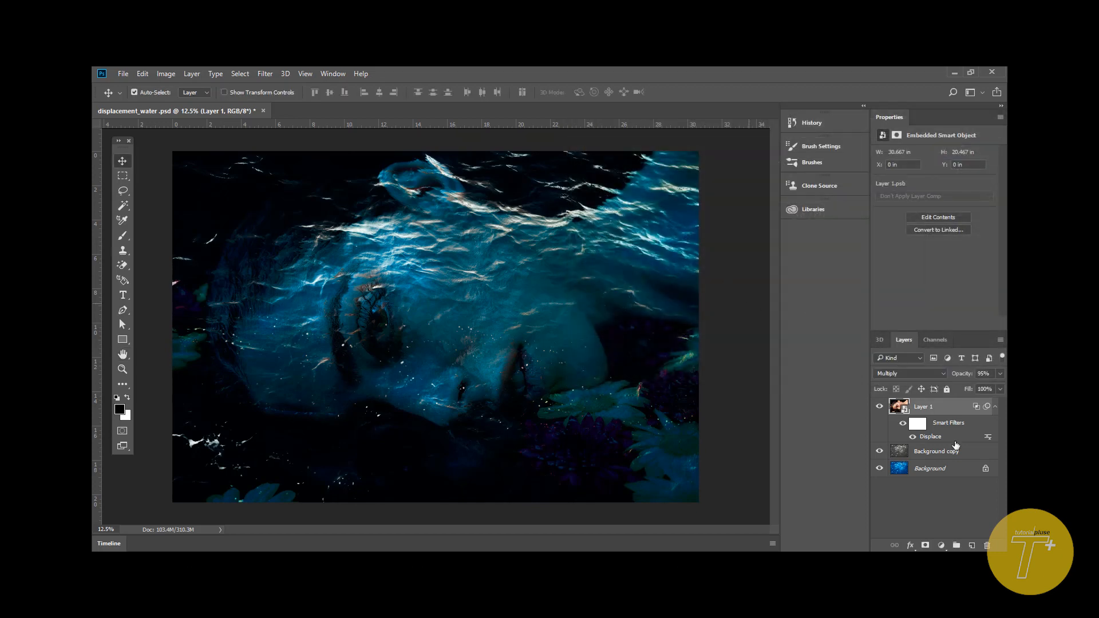
- Compare the image with and without the Background copy layer, and set that layer's opacity to 51%
{"action": "left_click", "coordinate": [952, 458]}
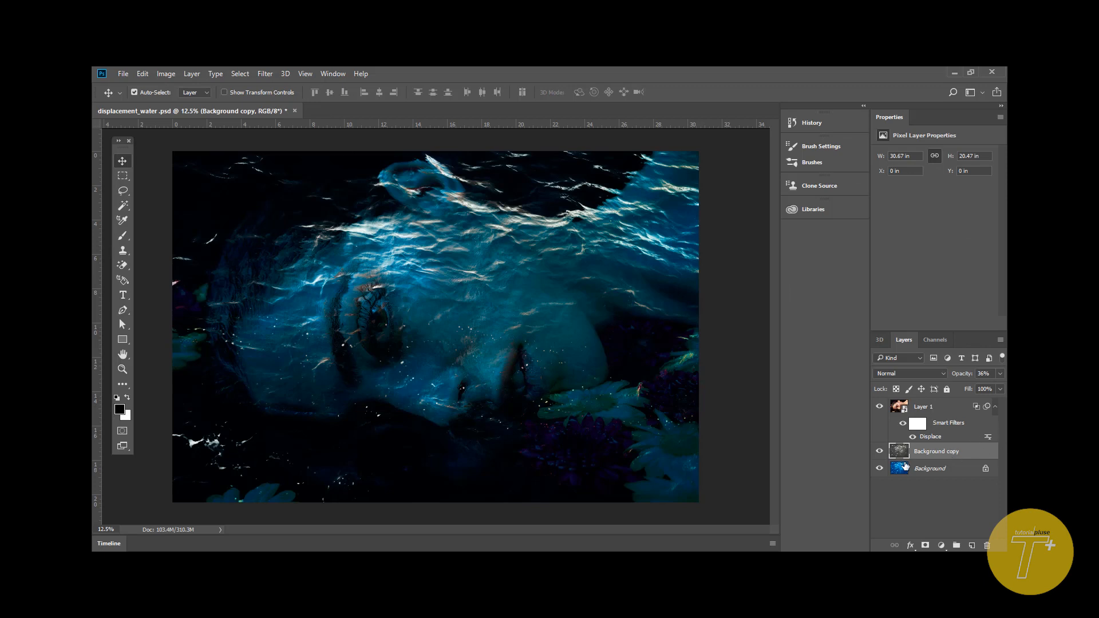
{"action": "left_click", "coordinate": [880, 452]}
{"action": "left_click", "coordinate": [880, 452]}
{"action": "left_click", "coordinate": [1001, 373]}
{"action": "left_click_drag", "start_coordinate": [959, 390], "coordinate": [968, 388]}
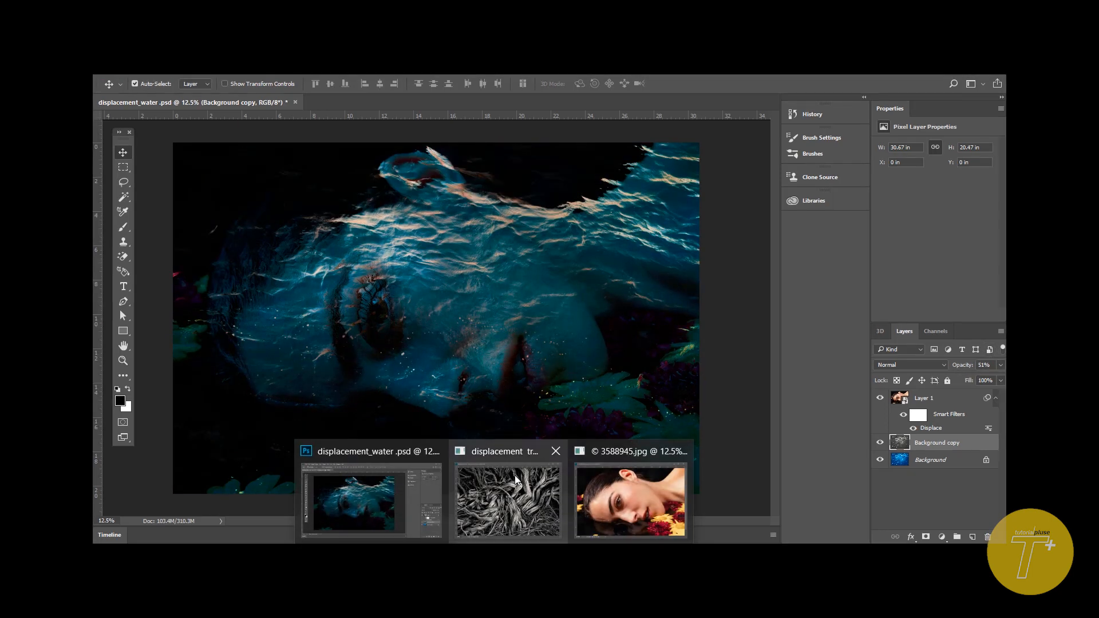
- Copy the displacement tree image into displacement_water.psd, converting its colors, and place the new layer above Layer 1
{"action": "left_click", "coordinate": [514, 475]}
{"action": "left_click_drag", "start_coordinate": [461, 214], "coordinate": [633, 228]}
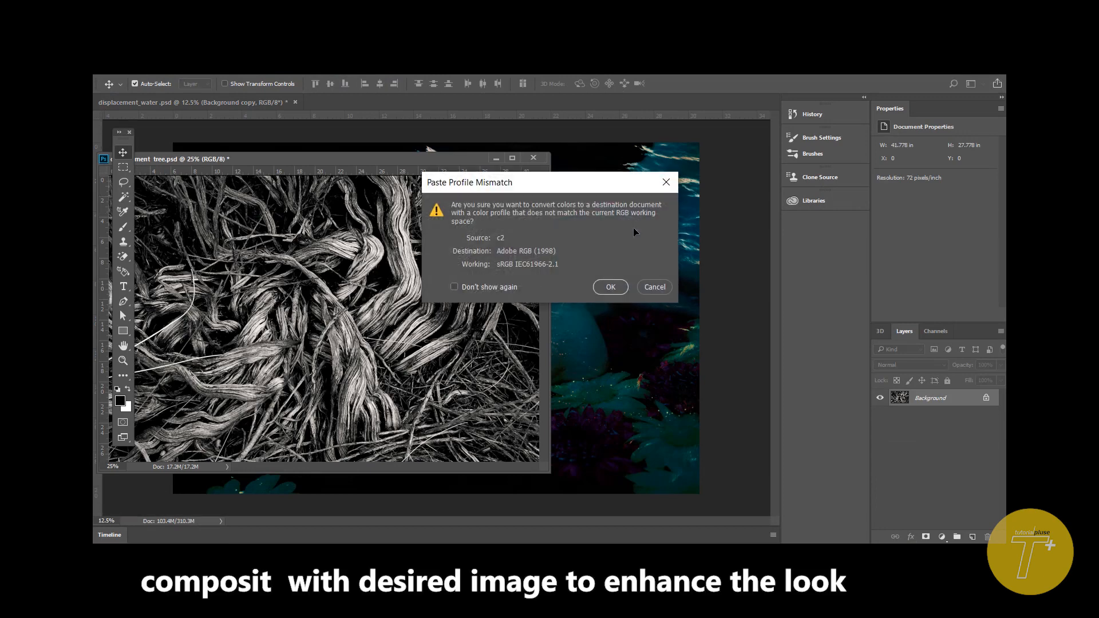
{"action": "left_click", "coordinate": [610, 287]}
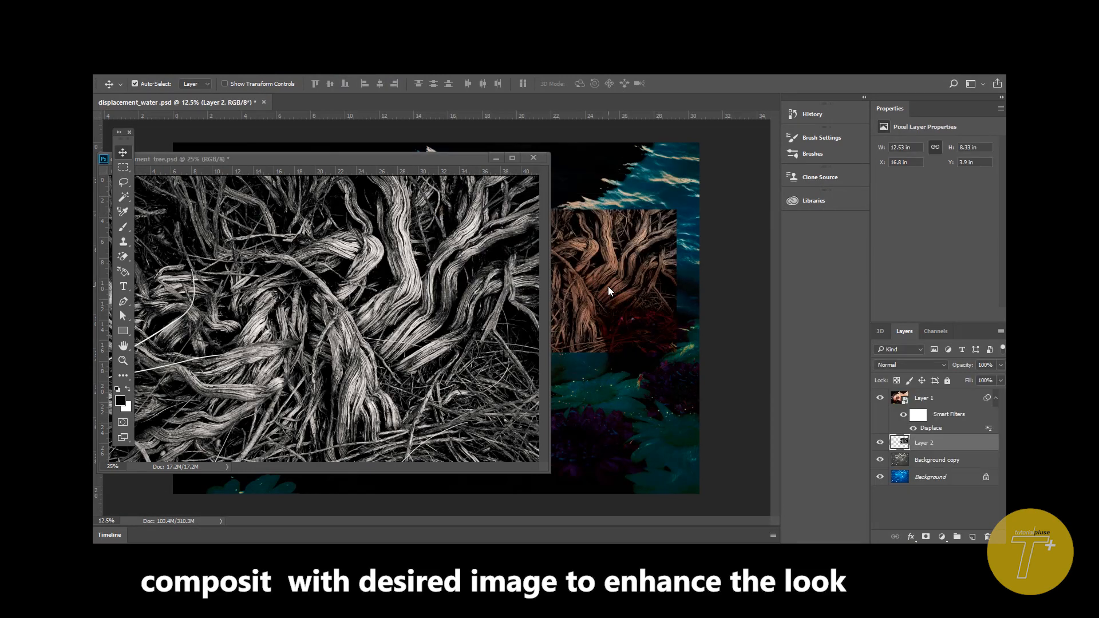
{"action": "left_click", "coordinate": [496, 155]}
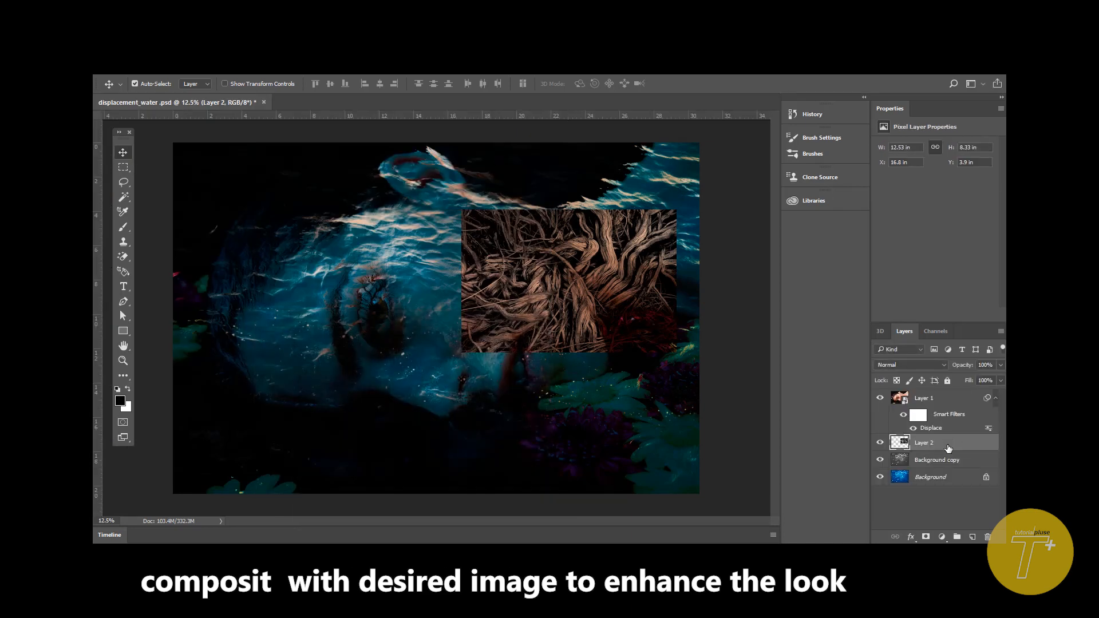
{"action": "left_click_drag", "start_coordinate": [949, 449], "coordinate": [944, 392]}
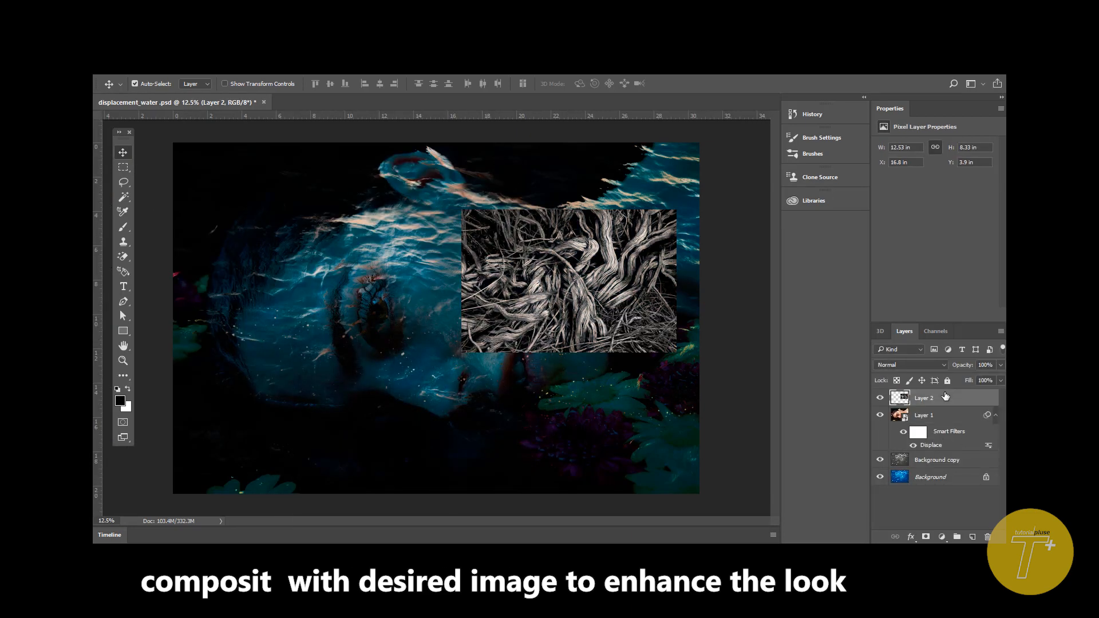
- Move the tree roots image on Layer 2 to the canvas's upper-left corner and stretch it to fill the canvas
{"action": "left_click_drag", "start_coordinate": [600, 277], "coordinate": [314, 210]}
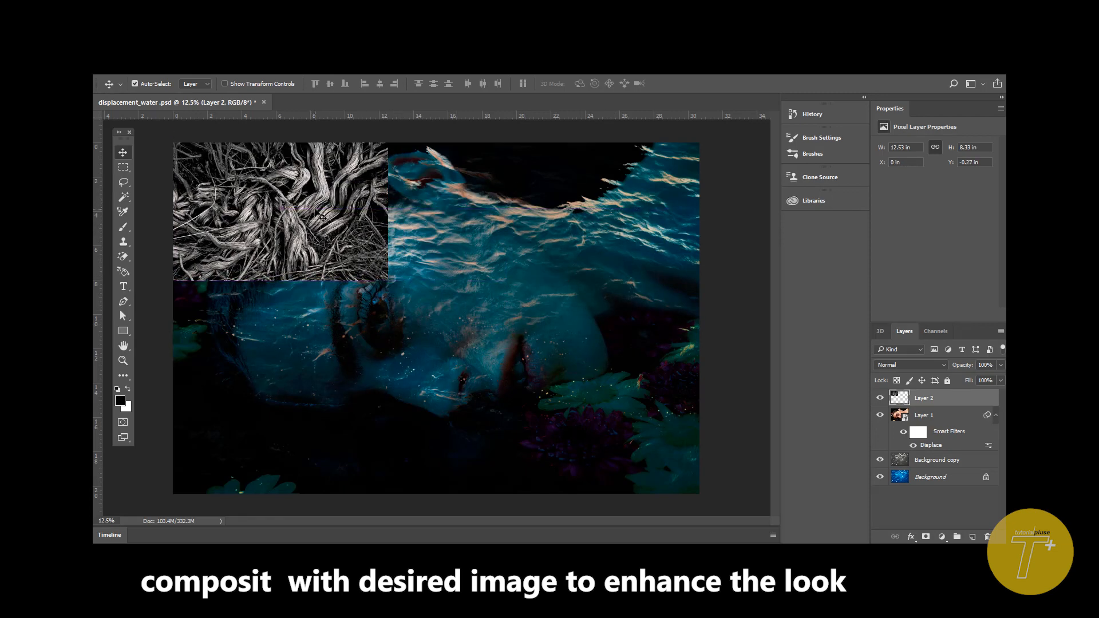
{"action": "key", "text": "ctrl+t"}
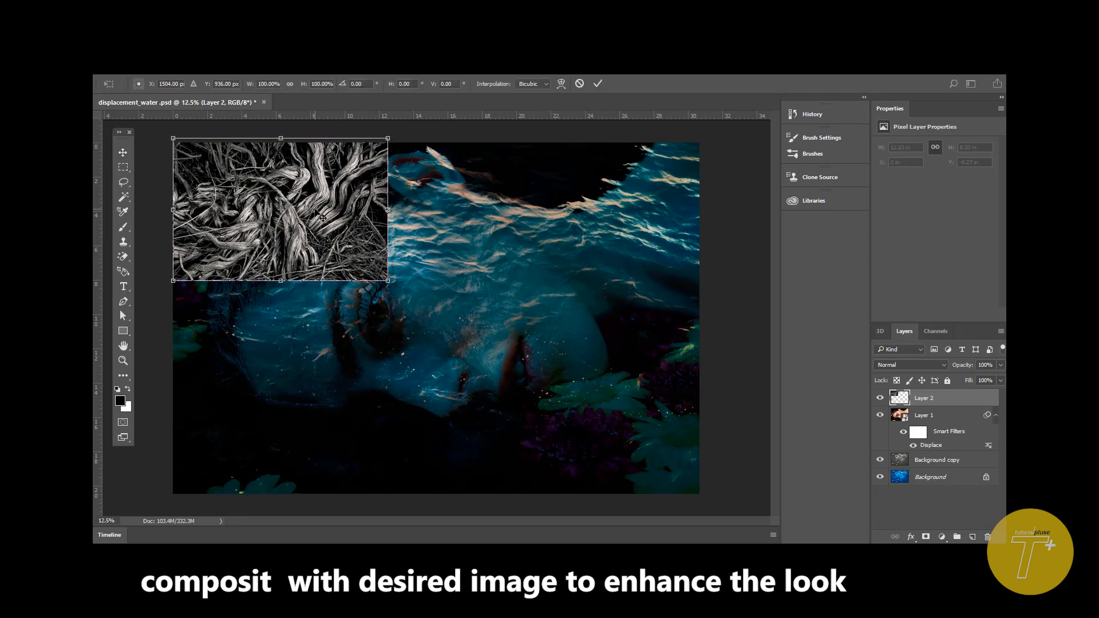
{"action": "left_click_drag", "start_coordinate": [317, 217], "coordinate": [318, 222]}
{"action": "left_click_drag", "start_coordinate": [281, 286], "coordinate": [274, 492]}
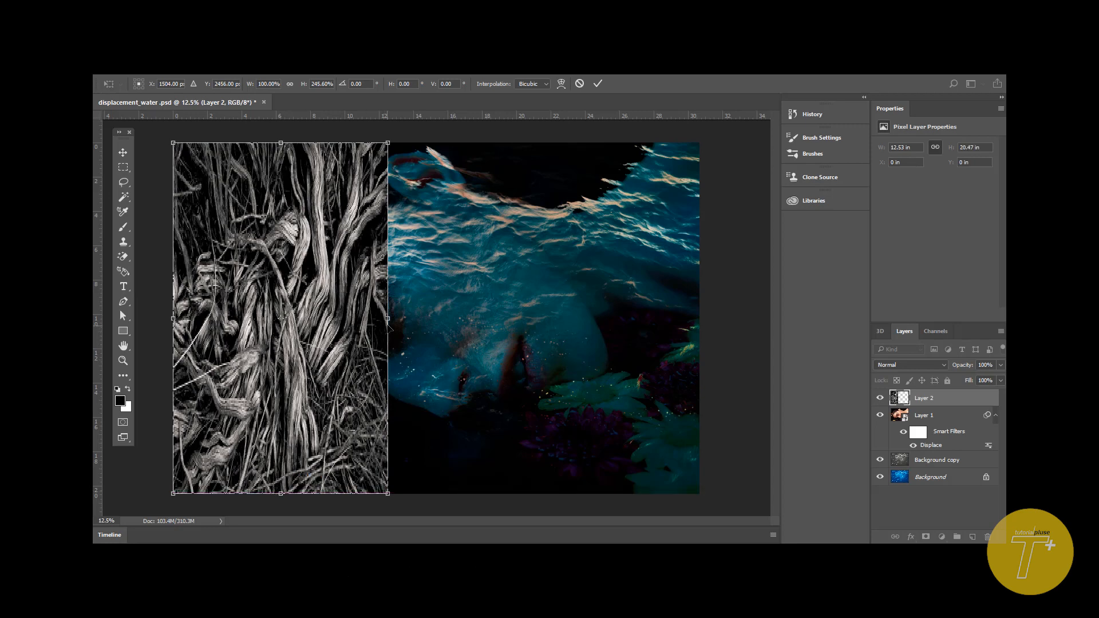
{"action": "left_click_drag", "start_coordinate": [388, 330], "coordinate": [704, 378]}
{"action": "key", "text": "Return"}
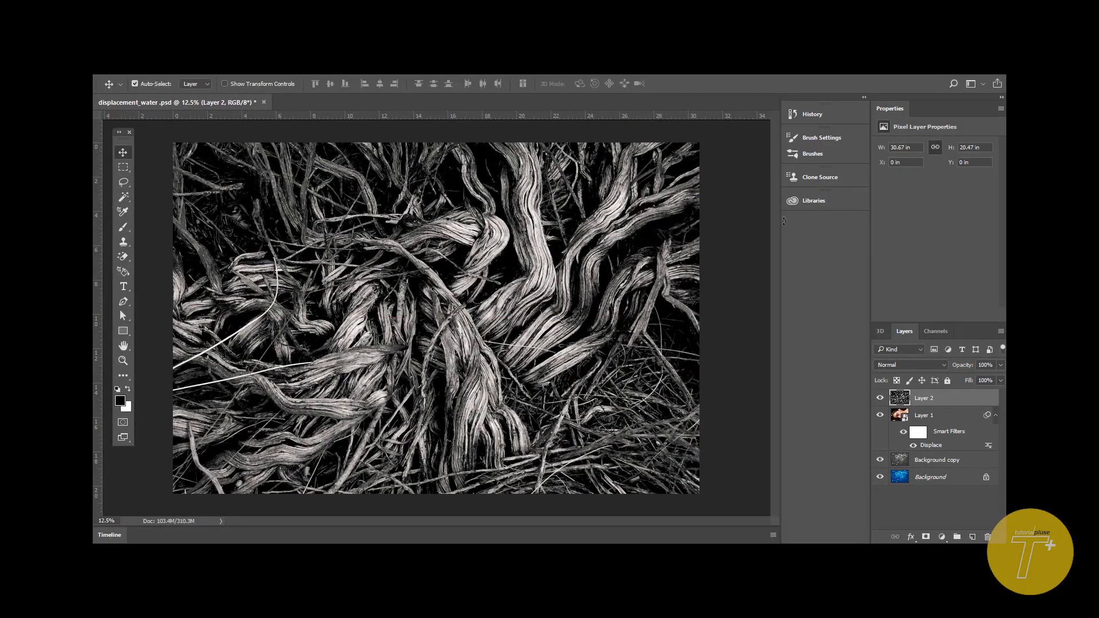
- Set Layer 2's blend mode to Color Dodge and its fill to 35%
{"action": "left_click", "coordinate": [944, 367]}
{"action": "left_click", "coordinate": [927, 218]}
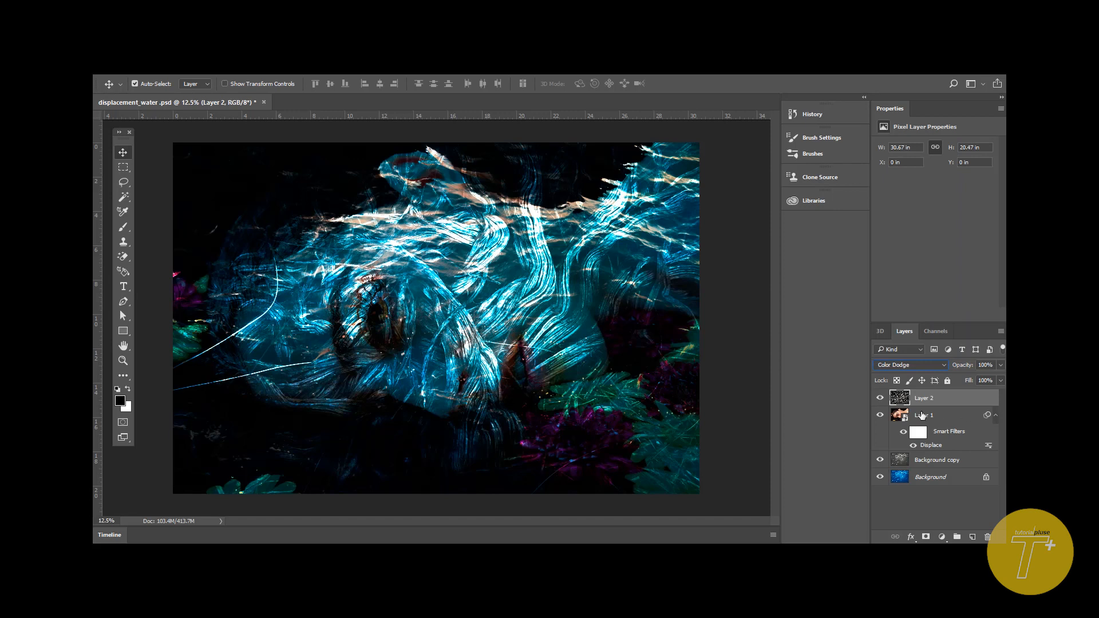
{"action": "left_click", "coordinate": [1001, 380]}
{"action": "left_click_drag", "start_coordinate": [981, 394], "coordinate": [972, 395]}
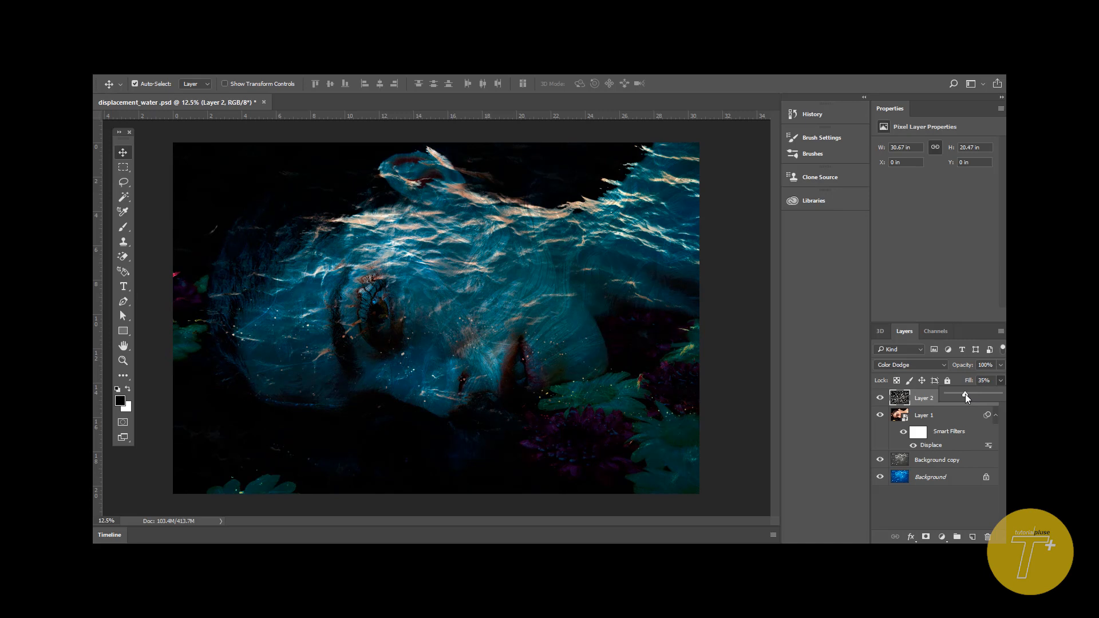
{"action": "left_click", "coordinate": [812, 342]}
{"action": "left_click", "coordinate": [912, 537]}
{"action": "left_click", "coordinate": [913, 541]}
{"action": "left_click", "coordinate": [911, 537]}
- Add a Hue/Saturation adjustment layer above Layer 2 with hue -13, saturation -37 and lightness +6
{"action": "left_click", "coordinate": [943, 538]}
{"action": "left_click", "coordinate": [943, 538]}
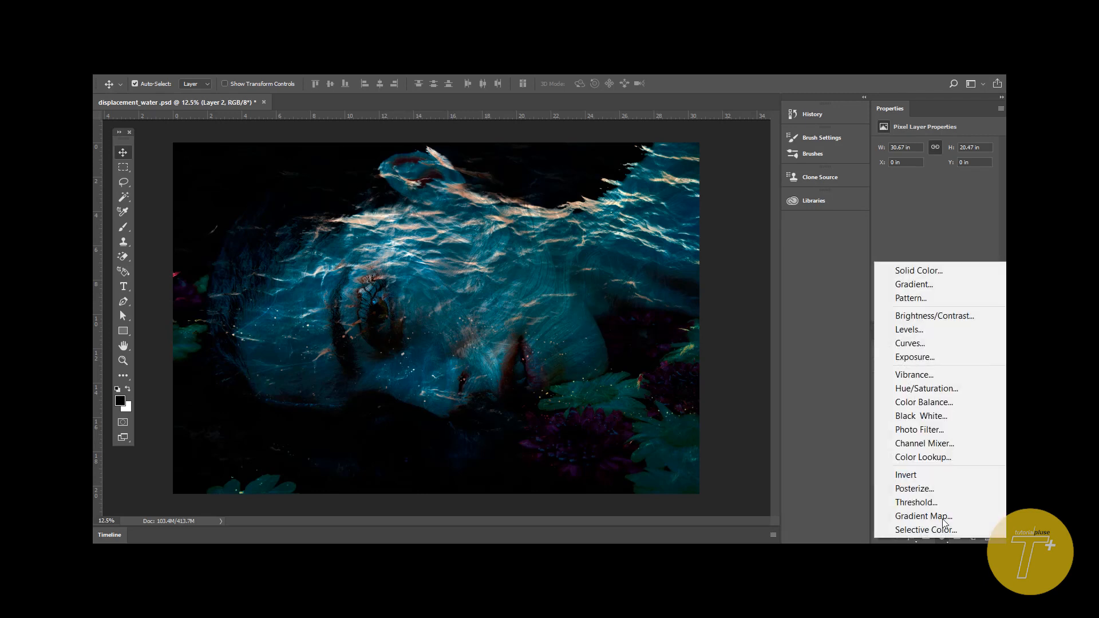
{"action": "left_click", "coordinate": [949, 388]}
{"action": "mouse_move", "coordinate": [937, 210]}
{"action": "left_mouse_down"}
{"action": "mouse_move", "coordinate": [898, 221]}
{"action": "mouse_move", "coordinate": [977, 220]}
{"action": "mouse_move", "coordinate": [892, 219]}
{"action": "mouse_move", "coordinate": [936, 232]}
{"action": "left_mouse_up"}
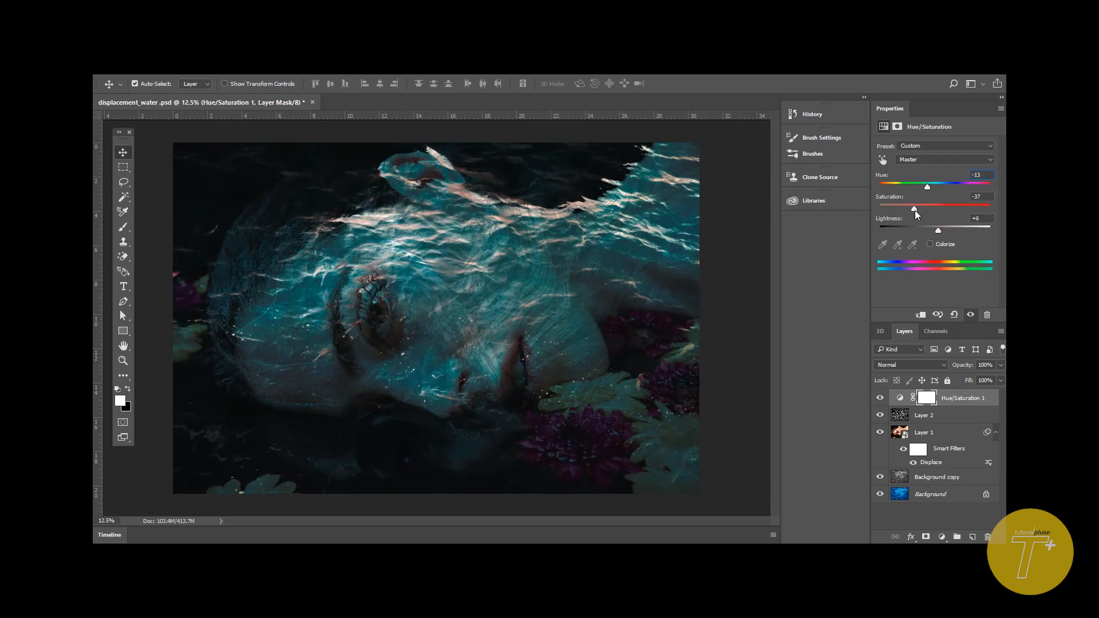
- Compare the image with and without the Hue/Saturation 1 adjustment, and leave the adjustment hidden
{"action": "left_click", "coordinate": [880, 398]}
{"action": "left_click", "coordinate": [880, 399]}
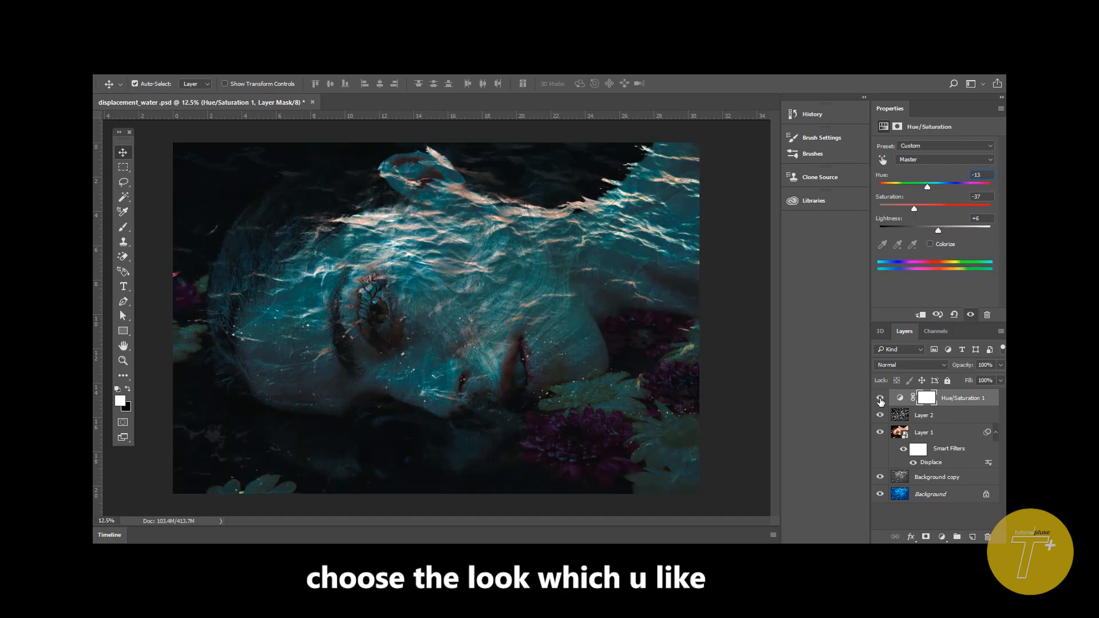
{"action": "left_click", "coordinate": [880, 399]}
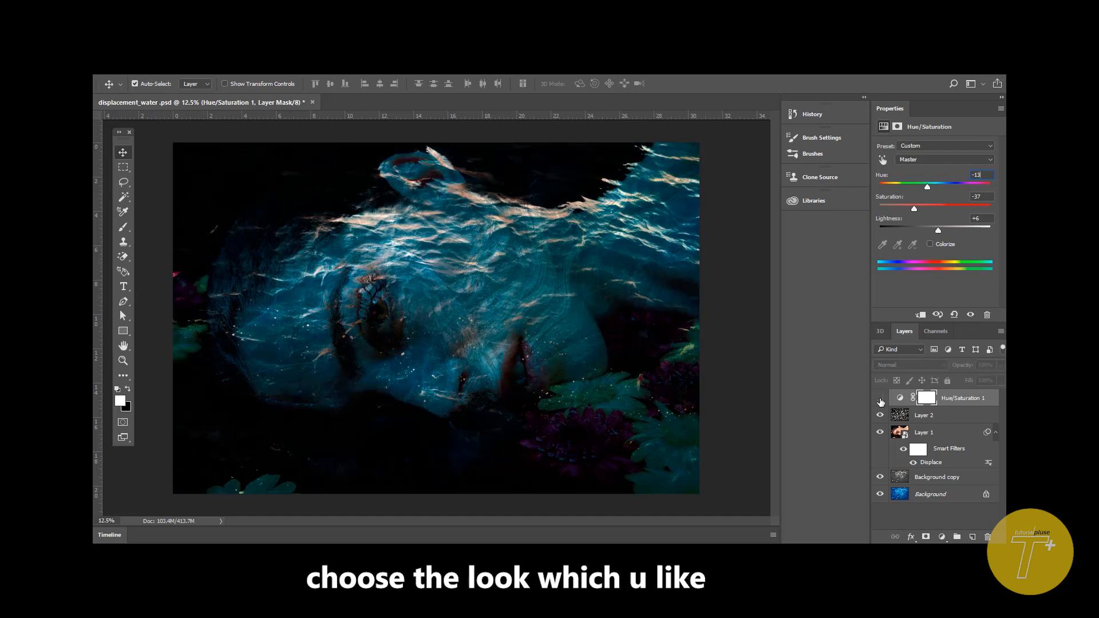
{"action": "left_click", "coordinate": [881, 400]}
- Display the finished composite in full screen mode and zoom in to examine the face
{"action": "key", "text": "f"}
{"action": "key", "text": "f"}
{"action": "left_click", "coordinate": [532, 265]}
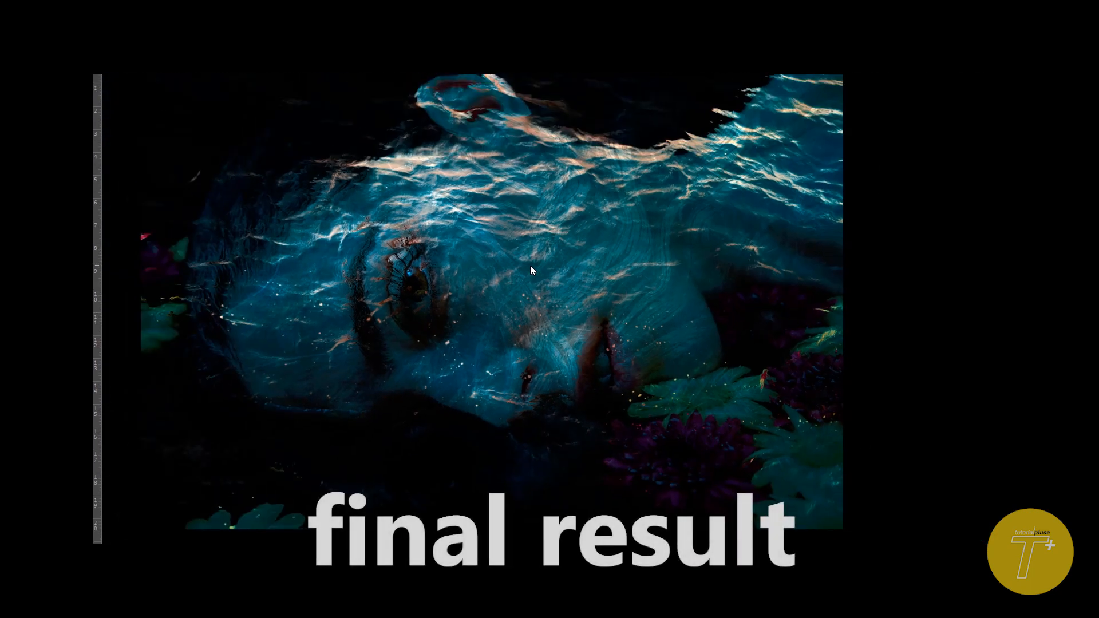
{"action": "key", "text": "ctrl+plus"}
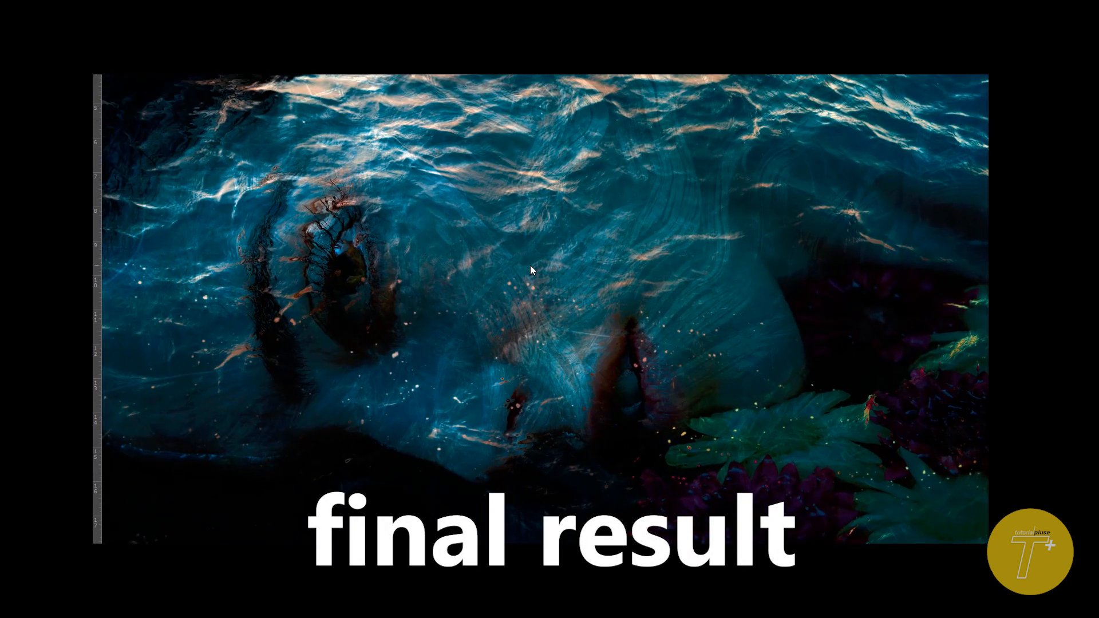